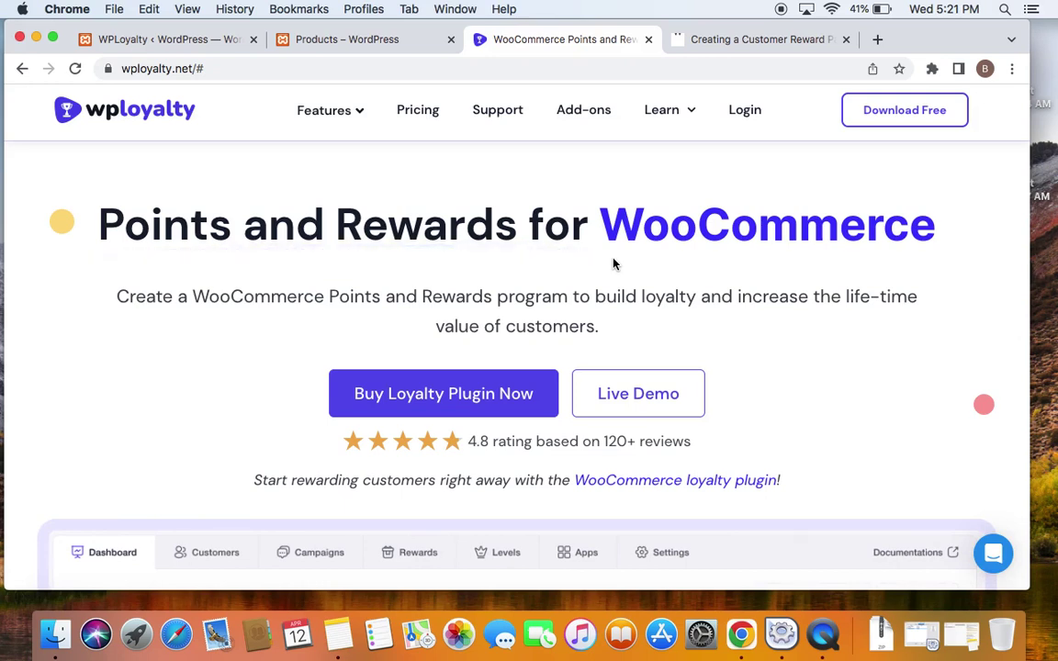
Bring up the local WordPress store's Shop page with its six products and My Rewards launcher.
click(378, 42)
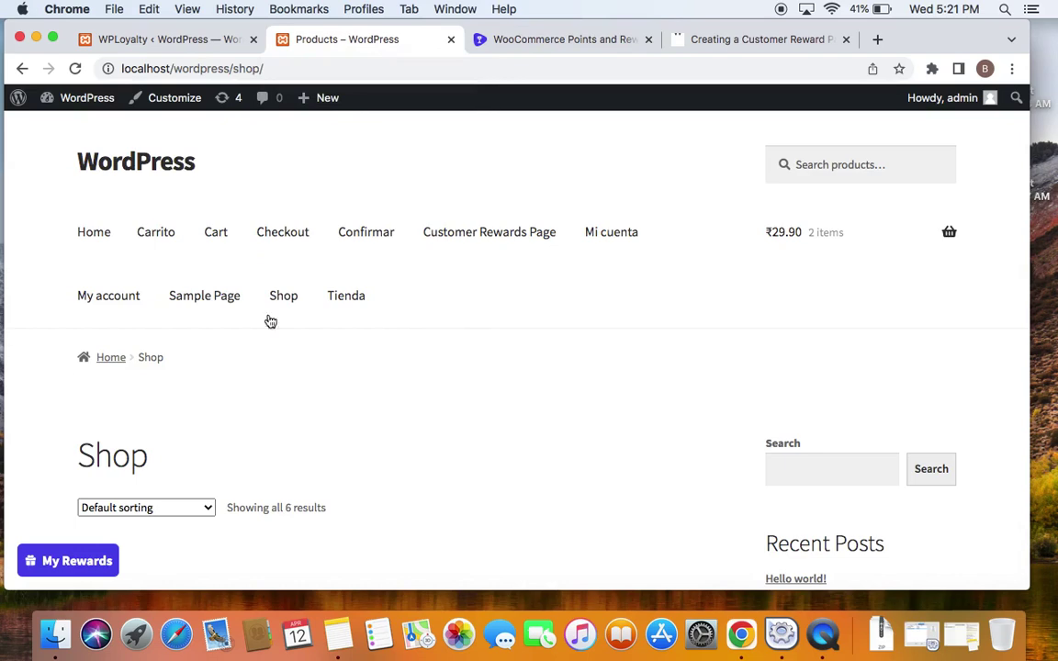
Open My account and its Points & Rewards section.
click(125, 296)
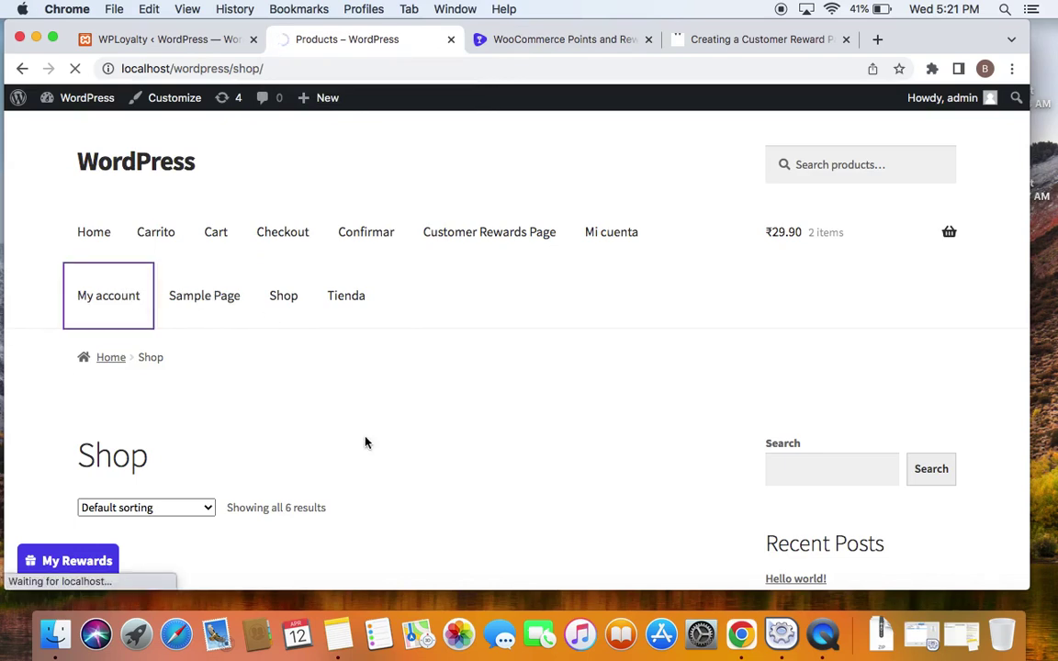
scroll(366, 443, down, 5)
click(96, 342)
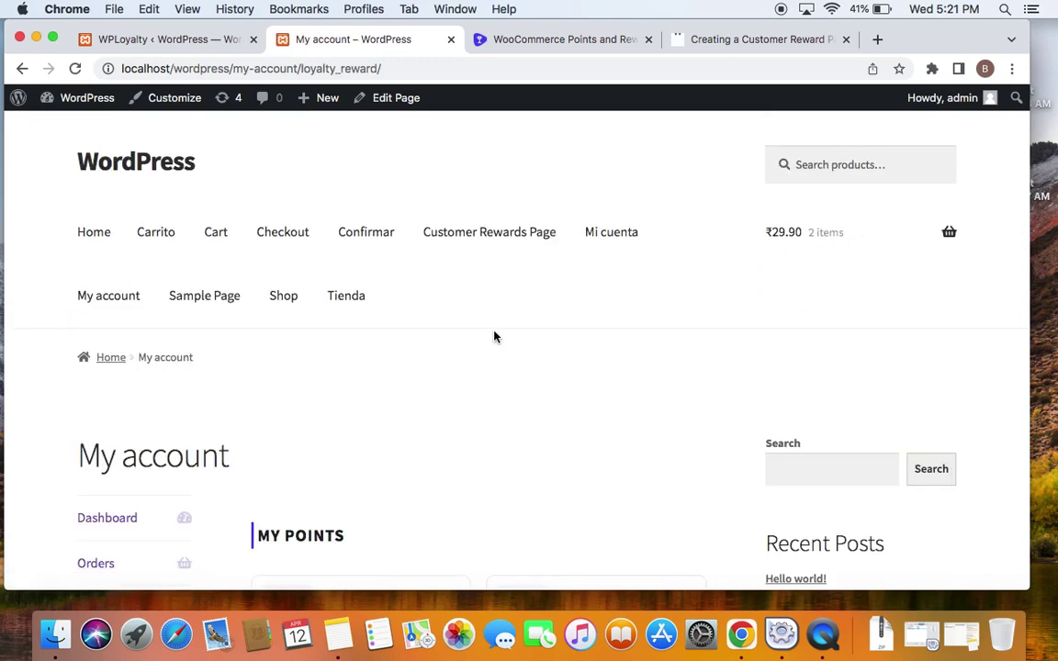
Scroll through 350 available points, the 'test' ₹10.00 reward, activities and ways to earn.
scroll(494, 338, down, 4)
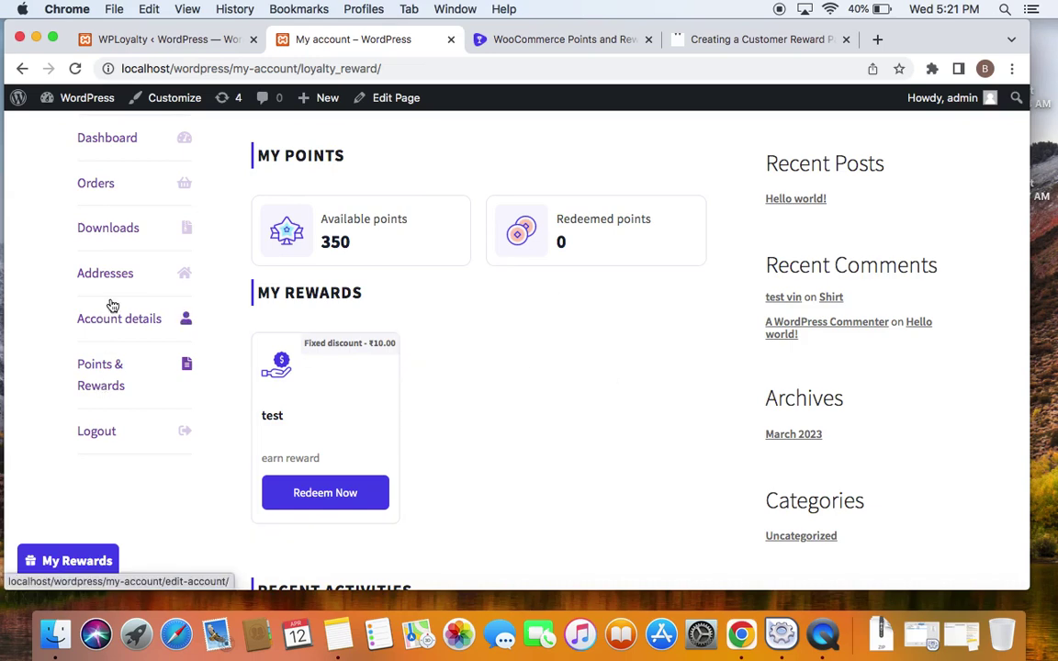
scroll(119, 294, up, 4)
scroll(83, 331, down, 5)
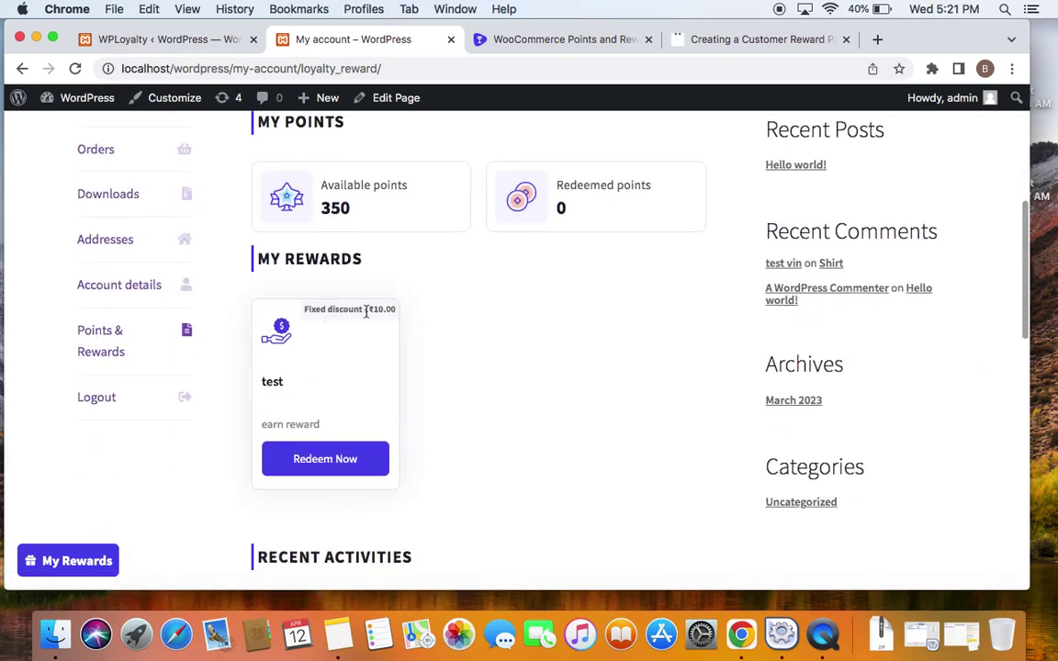
scroll(324, 244, up, 3)
scroll(366, 312, down, 2)
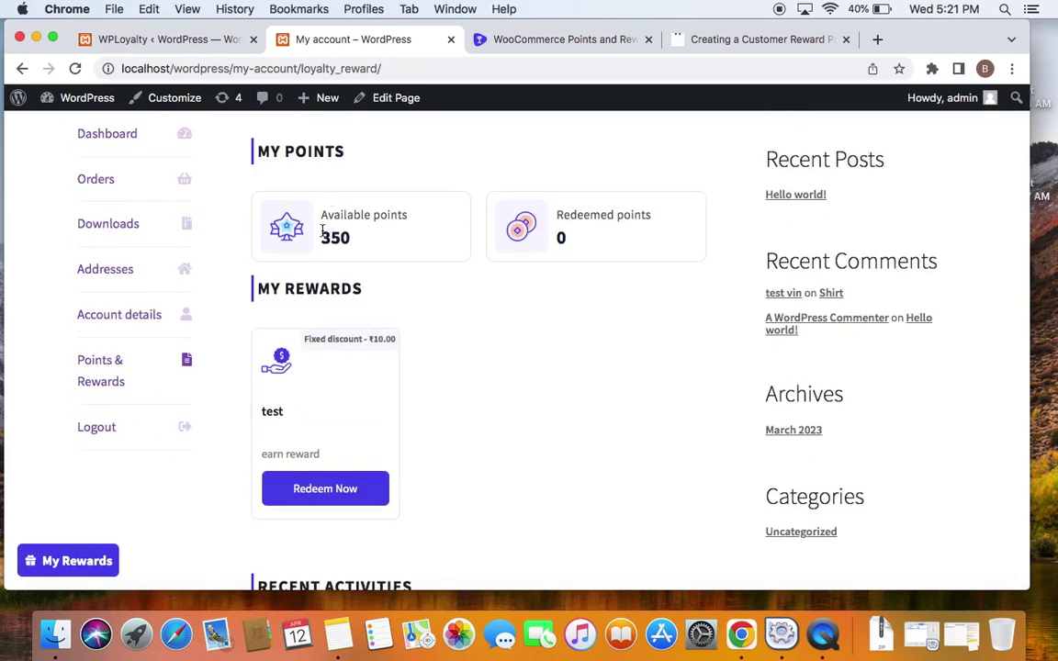
scroll(404, 317, down, 5)
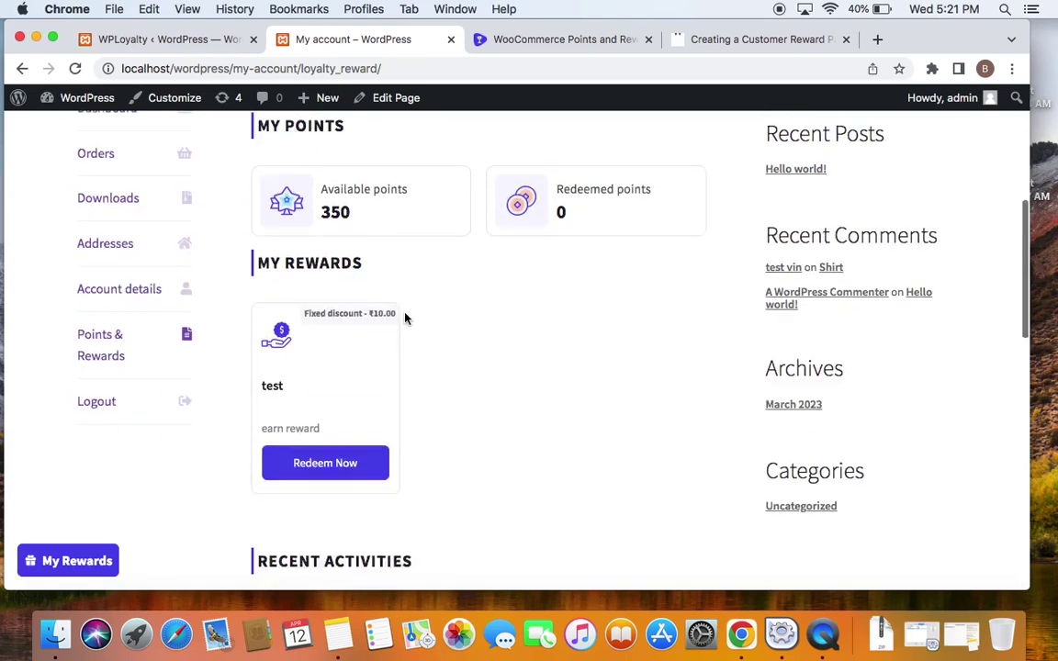
scroll(456, 389, down, 5)
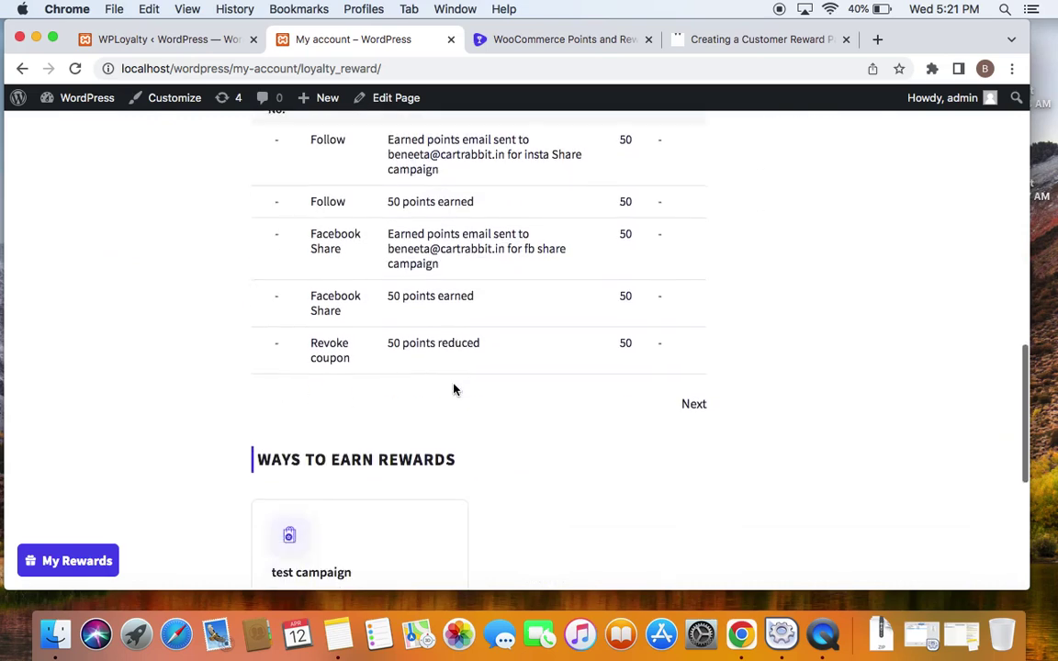
scroll(496, 469, down, 1)
scroll(496, 468, down, 3)
scroll(496, 468, up, 15)
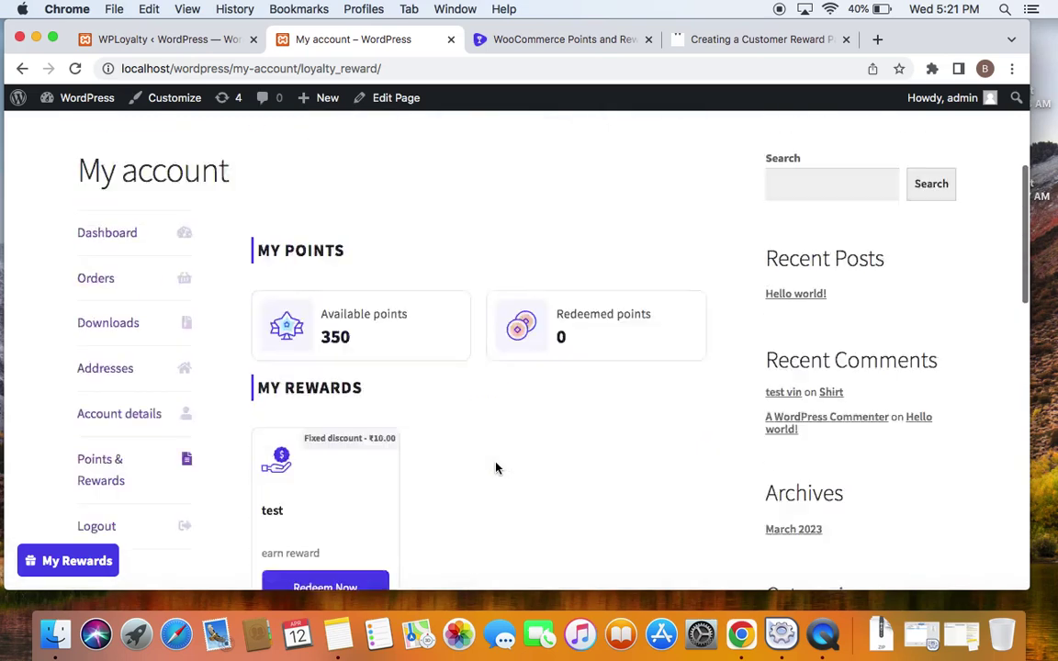
scroll(496, 469, down, 4)
scroll(496, 468, up, 1)
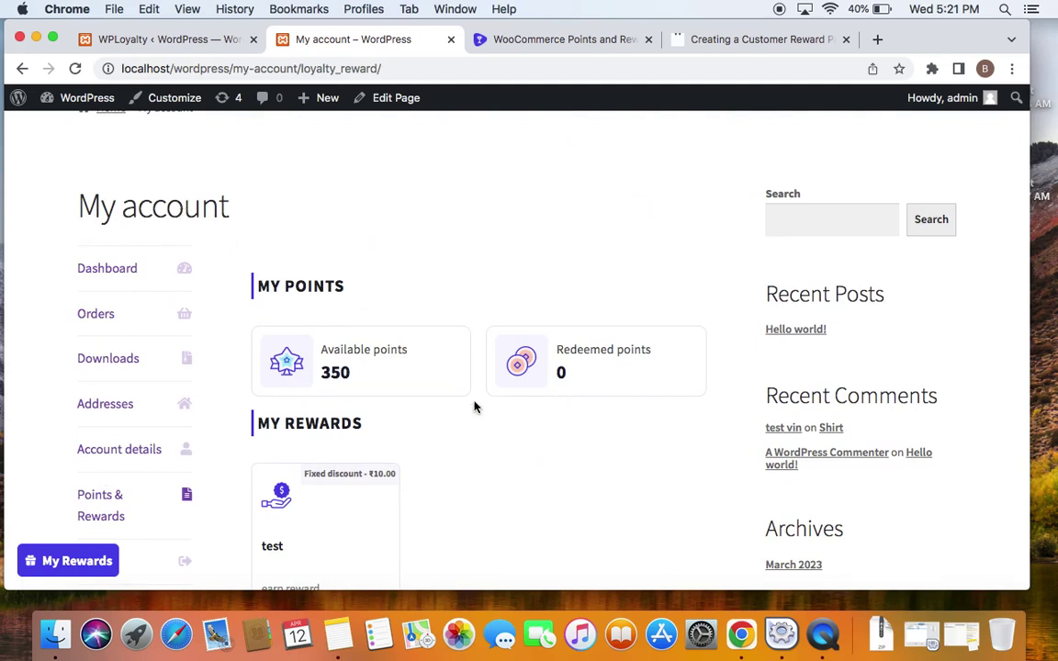
scroll(460, 344, up, 3)
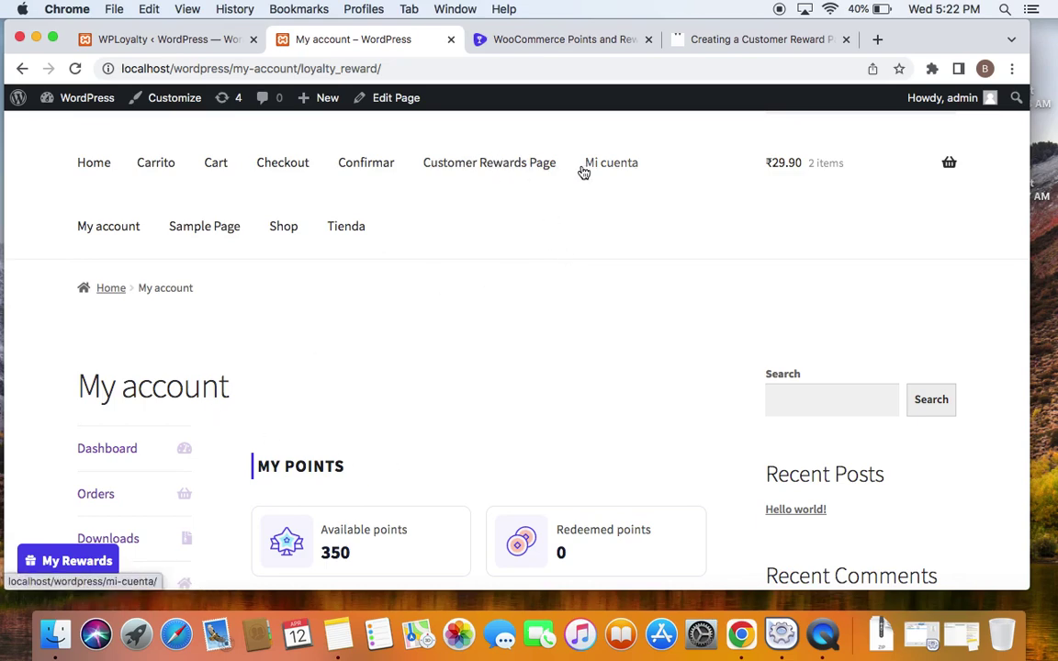
scroll(493, 306, down, 3)
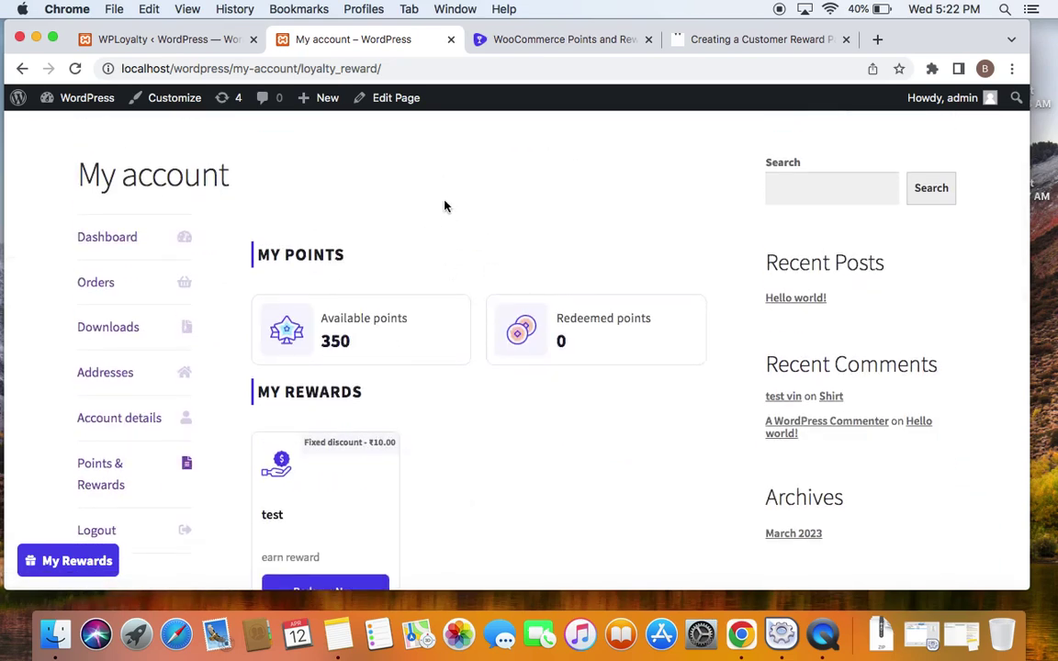
scroll(514, 401, down, 1)
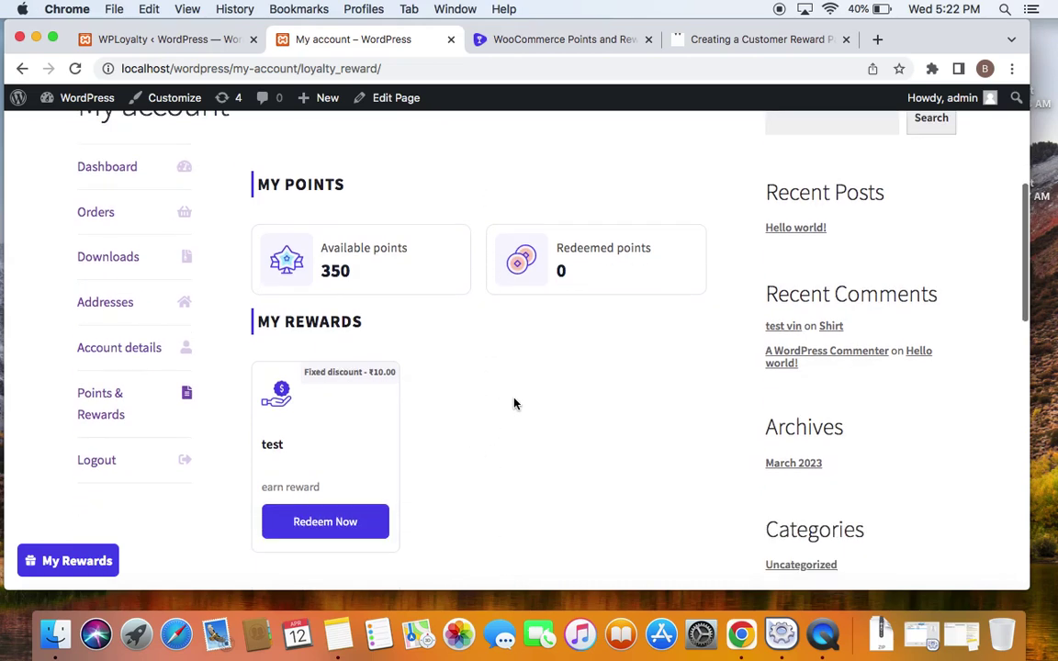
scroll(515, 404, up, 5)
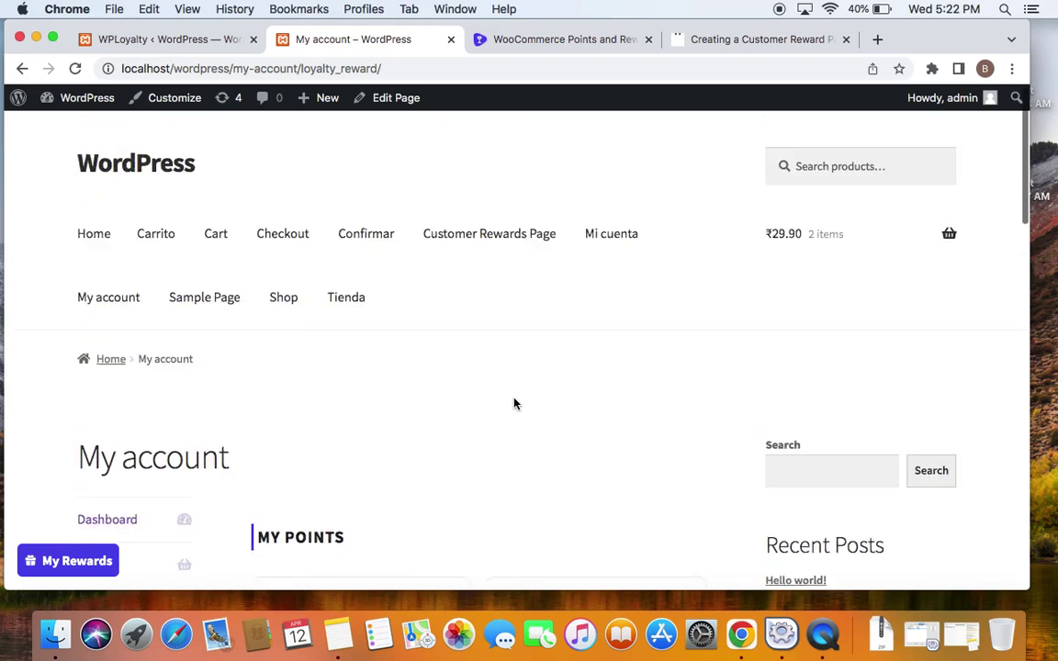
Browse the Customer Rewards Page, then return to the WPLoyalty Dashboard showing 350 total points.
click(466, 237)
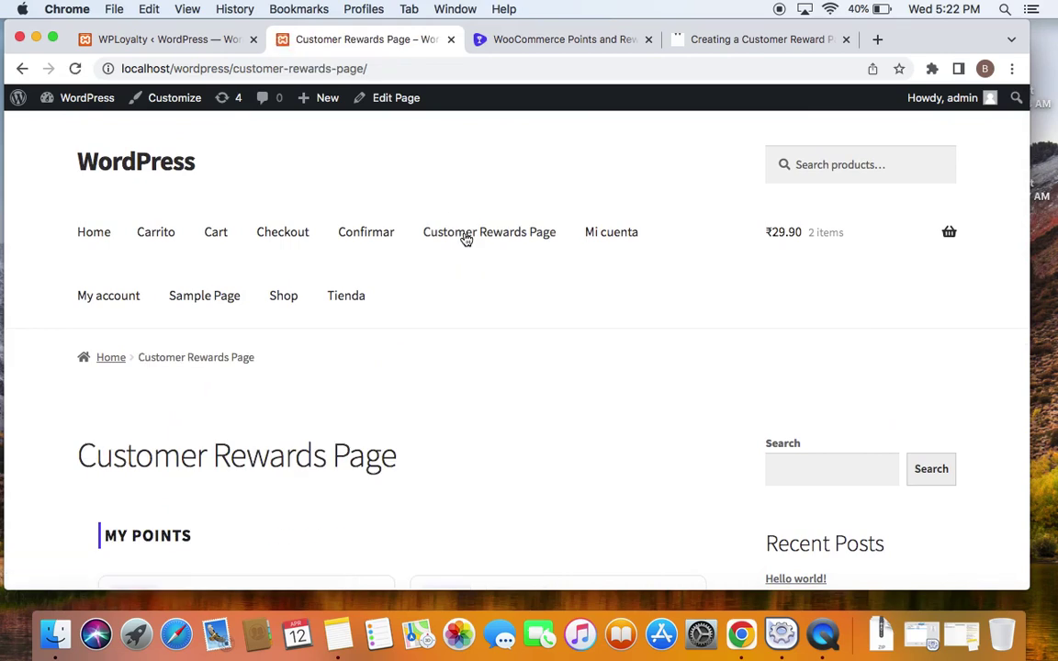
scroll(466, 237, down, 3)
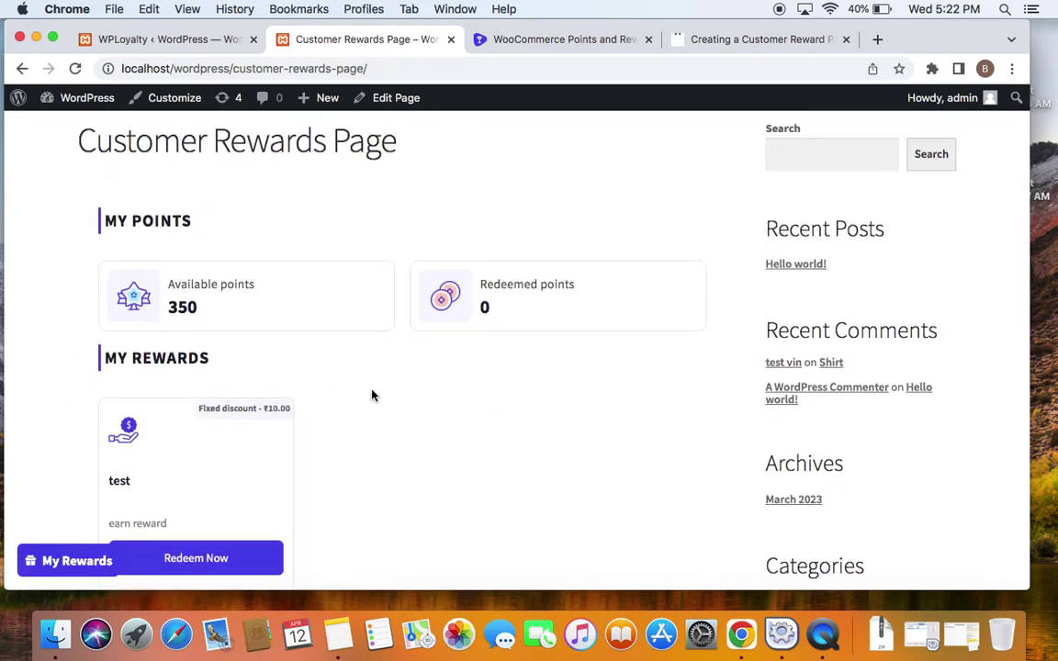
scroll(372, 395, down, 3)
scroll(372, 395, down, 5)
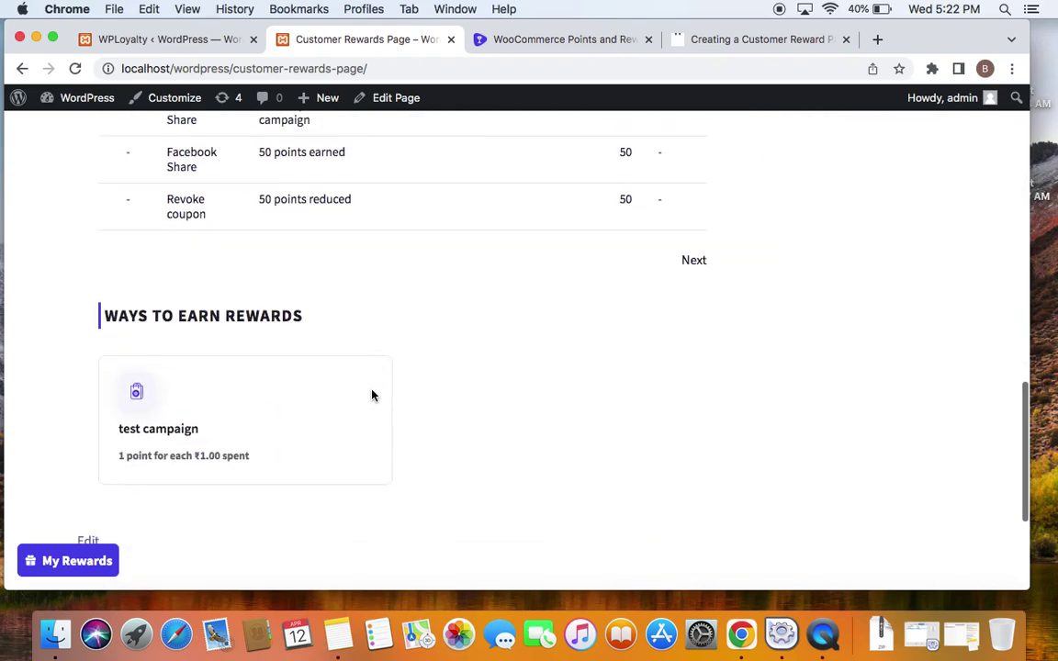
scroll(372, 395, up, 8)
scroll(372, 395, up, 4)
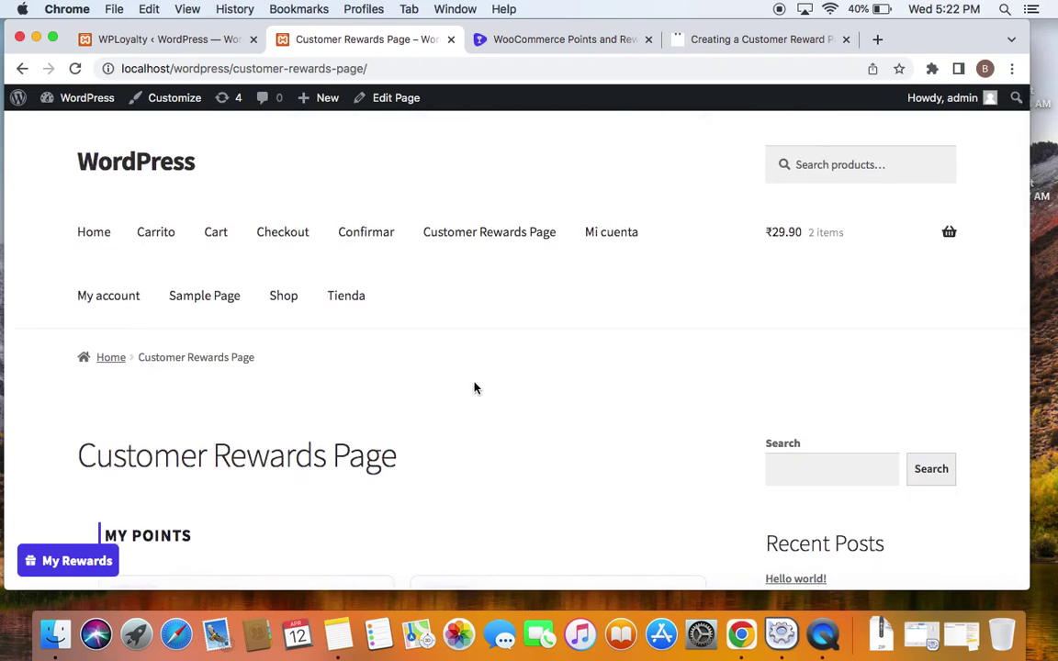
click(138, 39)
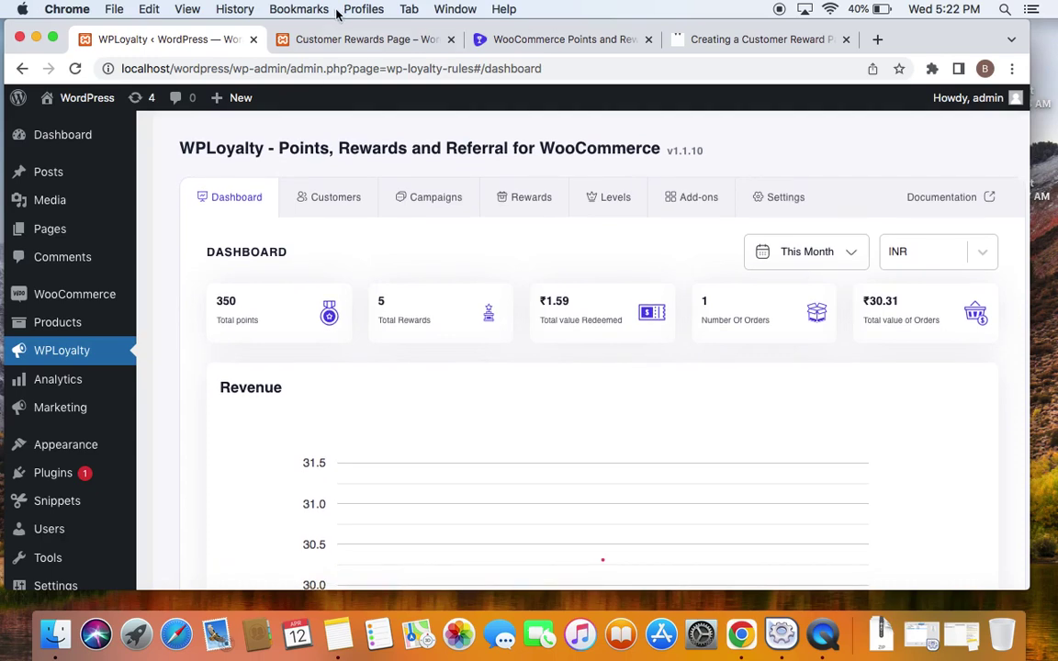
Start a blank new page from Pages > Add New in the admin.
click(342, 40)
click(196, 46)
mouse_move(51, 234)
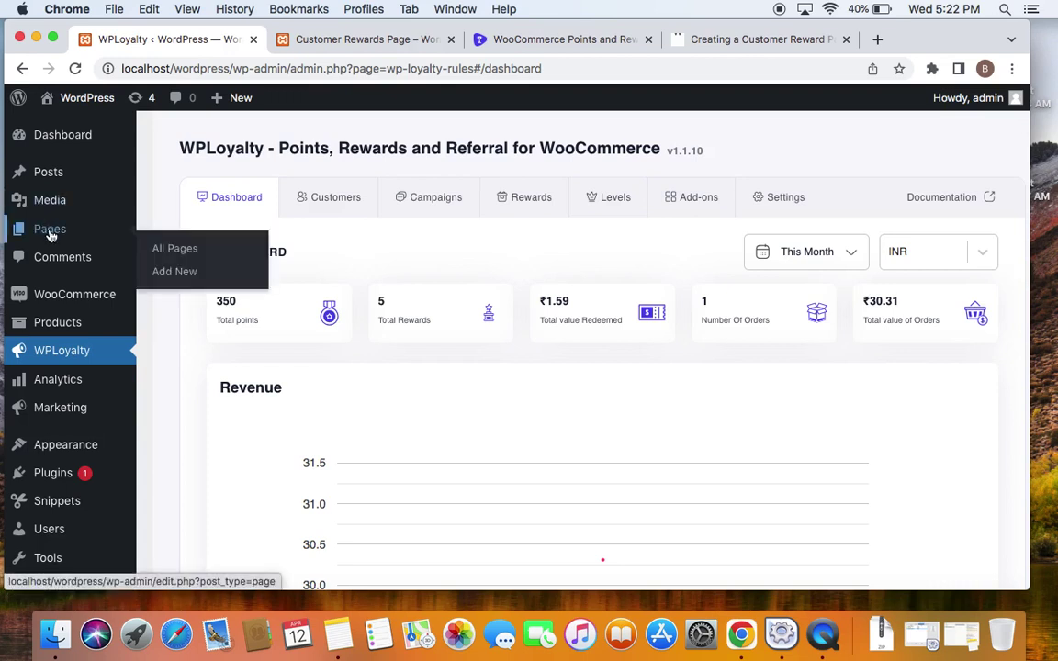
click(179, 274)
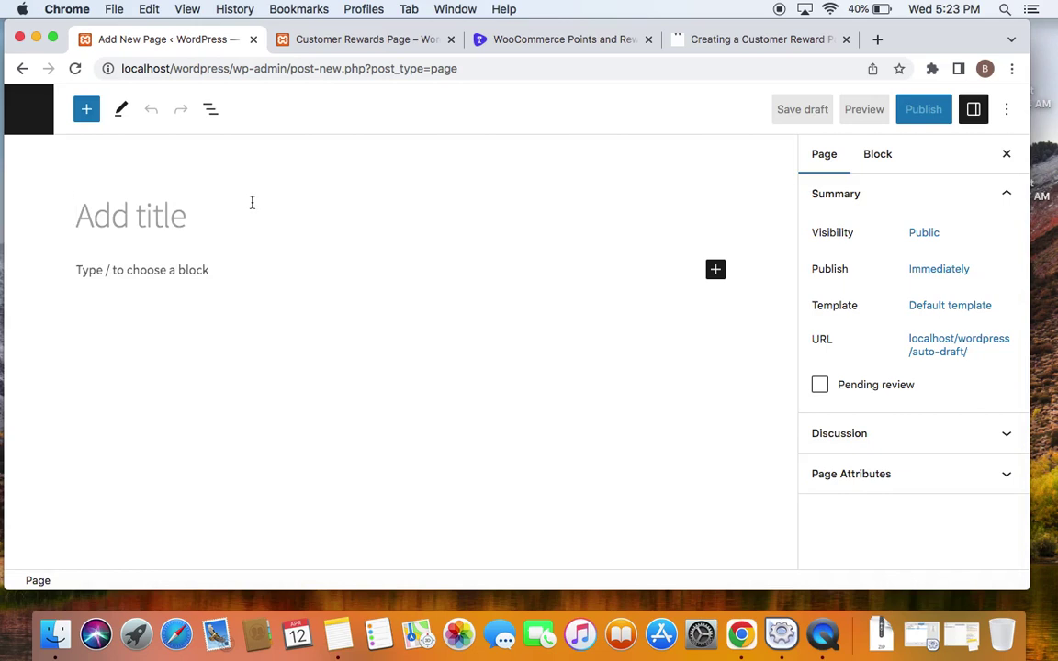
Title the new page 'Customer Rewards Page'.
text(Cus)
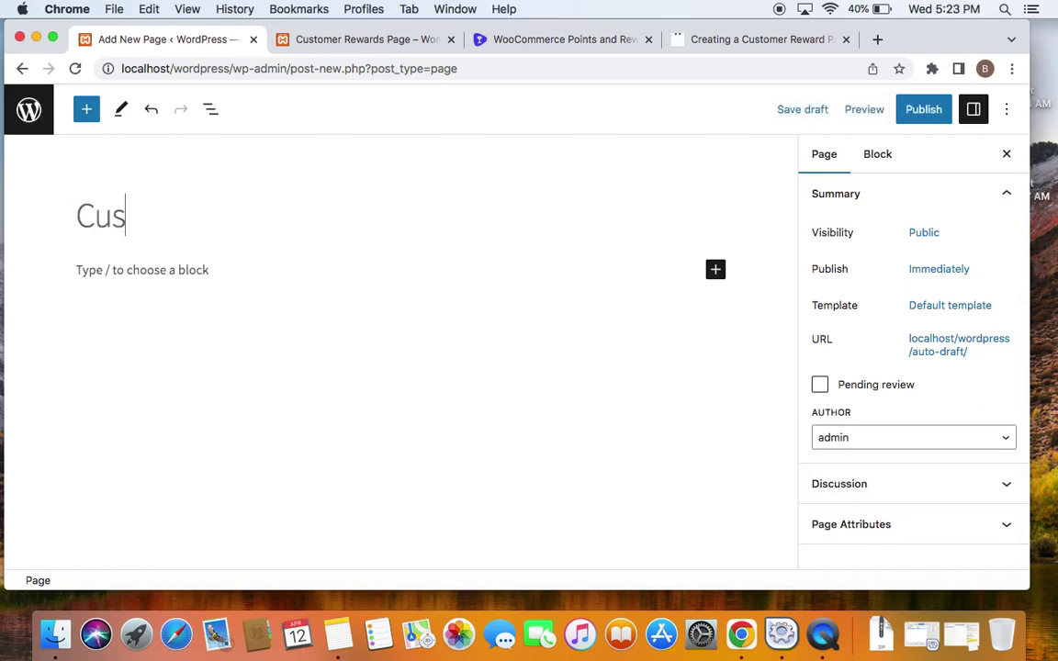
text(tomer Re)
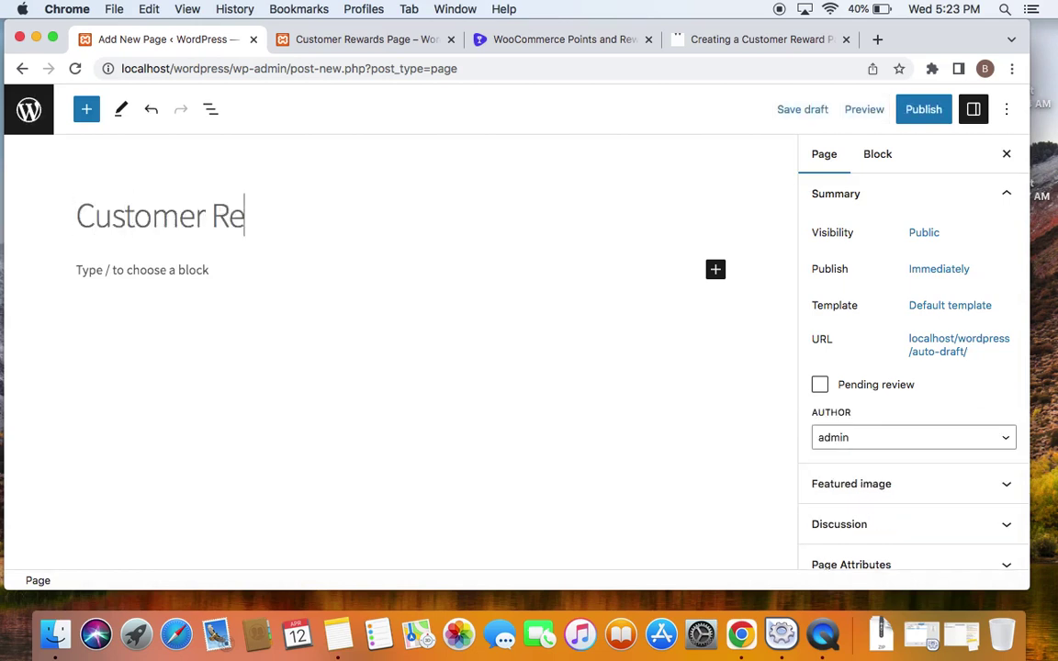
text(wards Page)
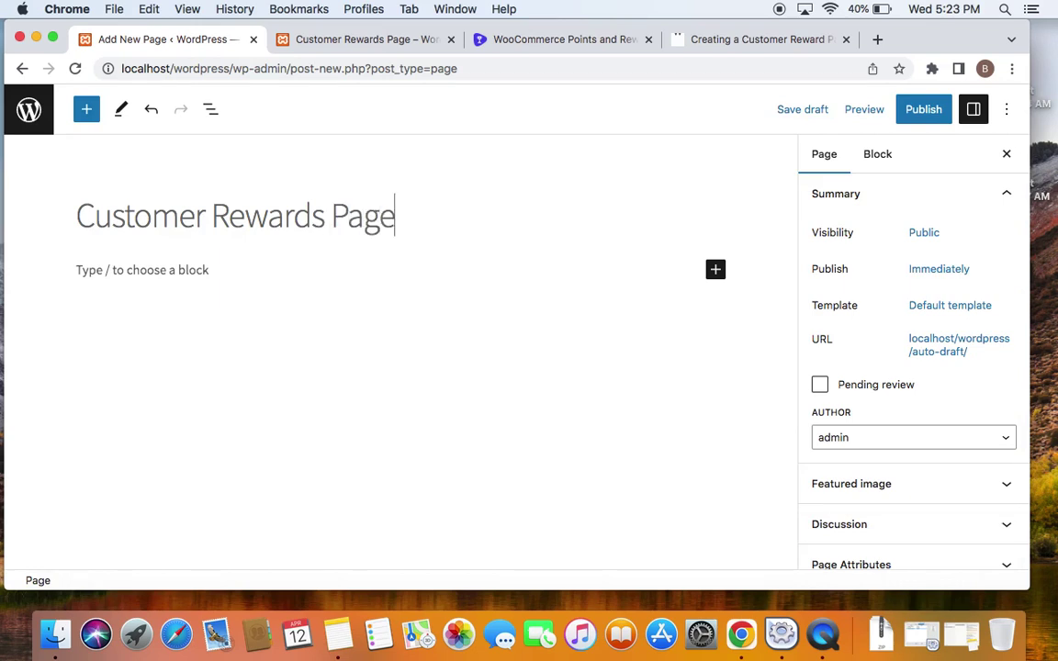
click(232, 279)
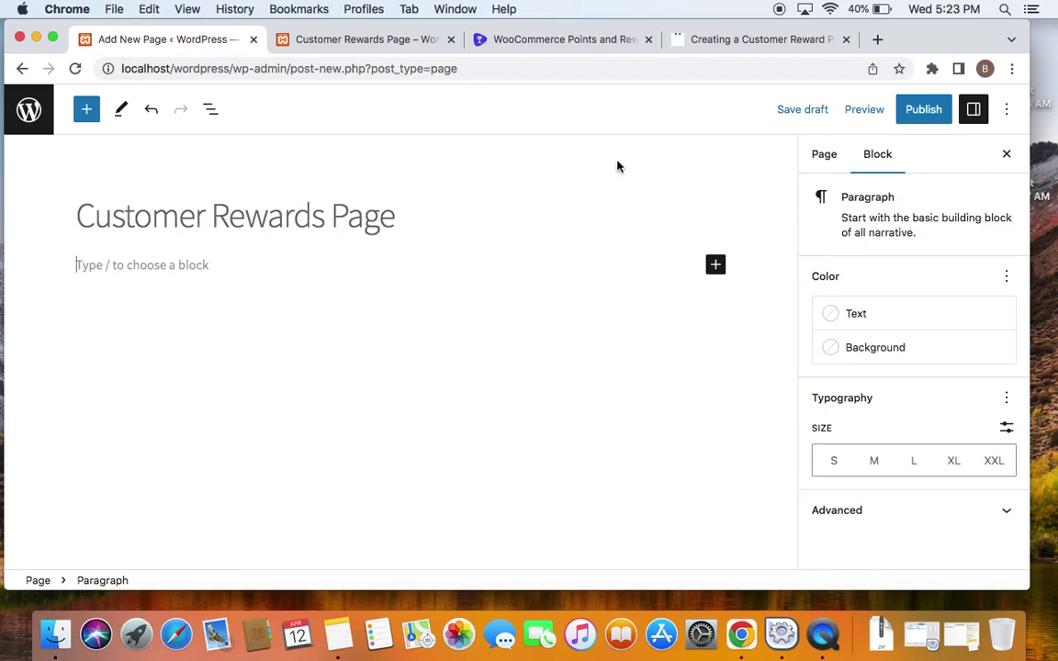
Paste the [wlr_page_content] shortcode from the reward-page guide into the body, then view the live page.
click(721, 40)
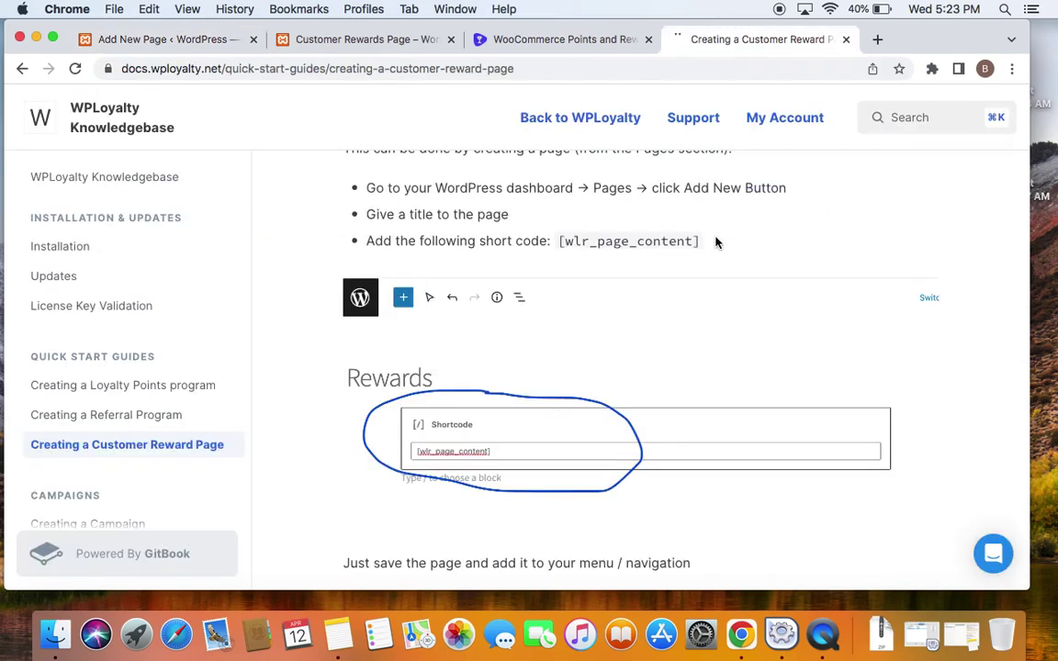
drag(717, 241, 557, 241)
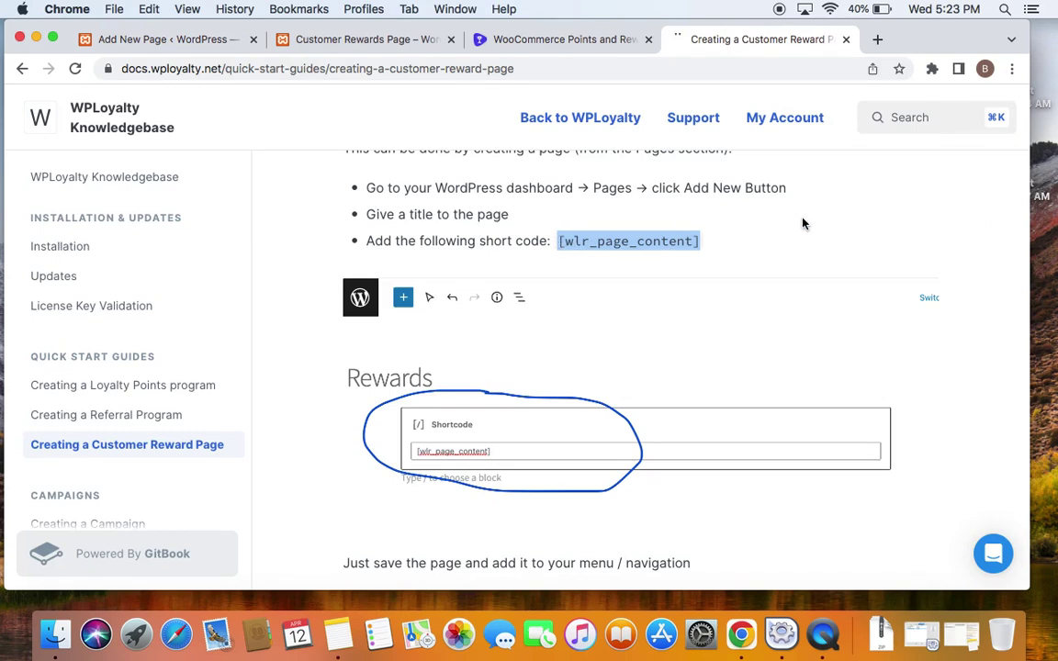
key(super+c)
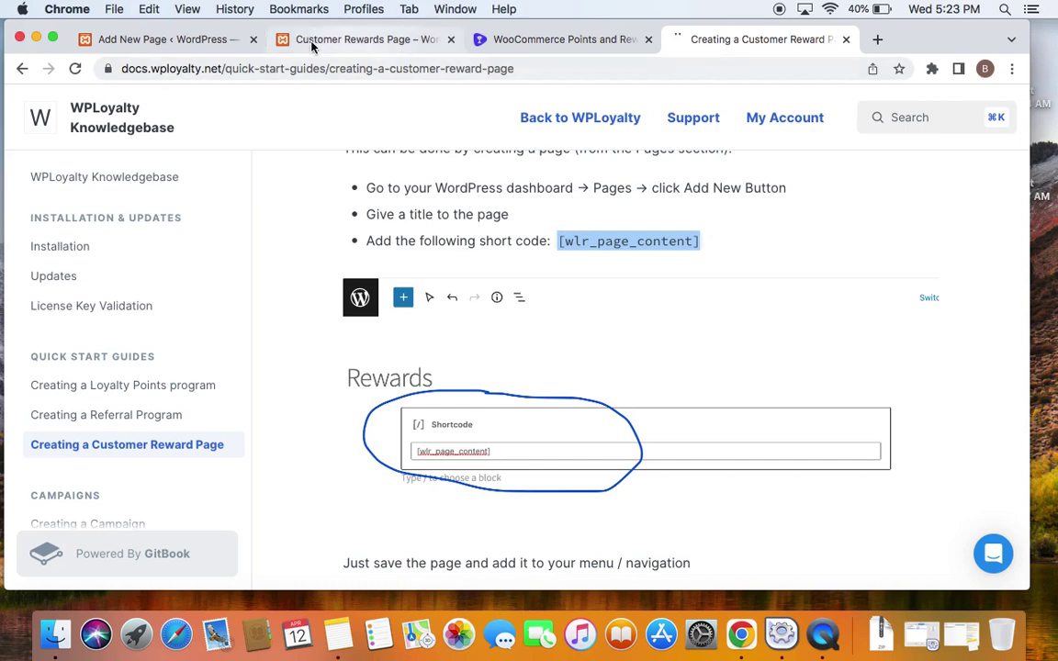
click(166, 40)
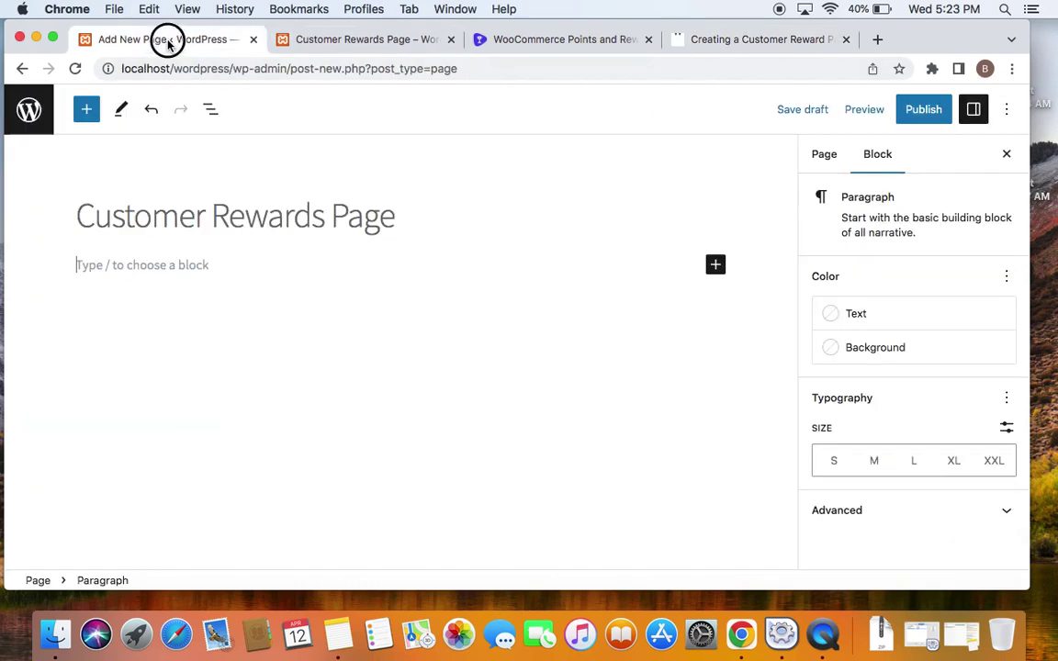
click(272, 267)
key(super+v)
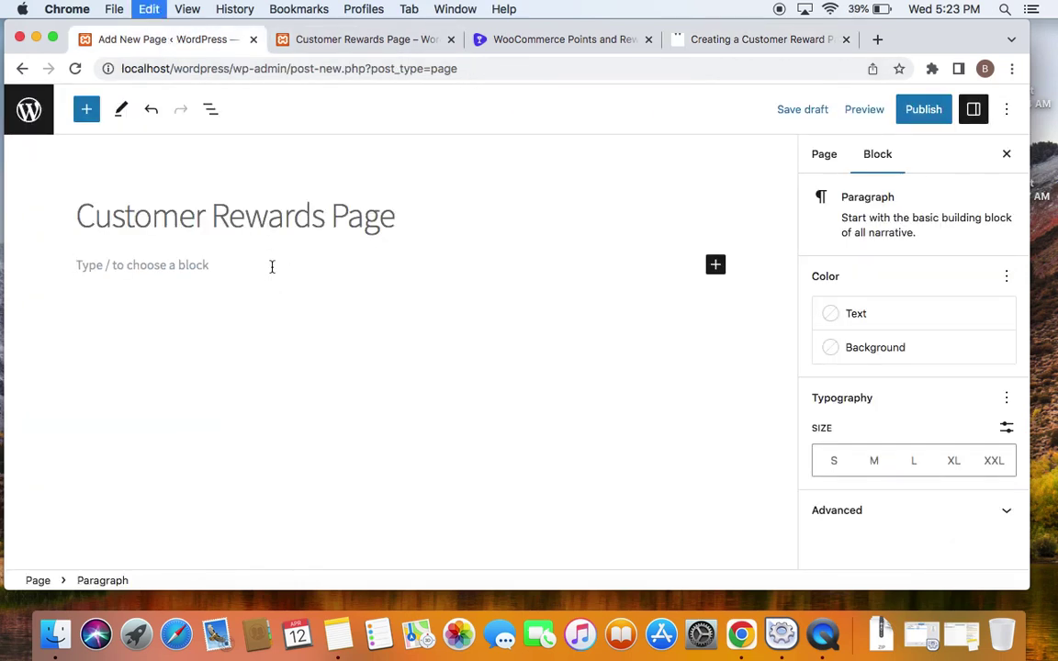
click(297, 283)
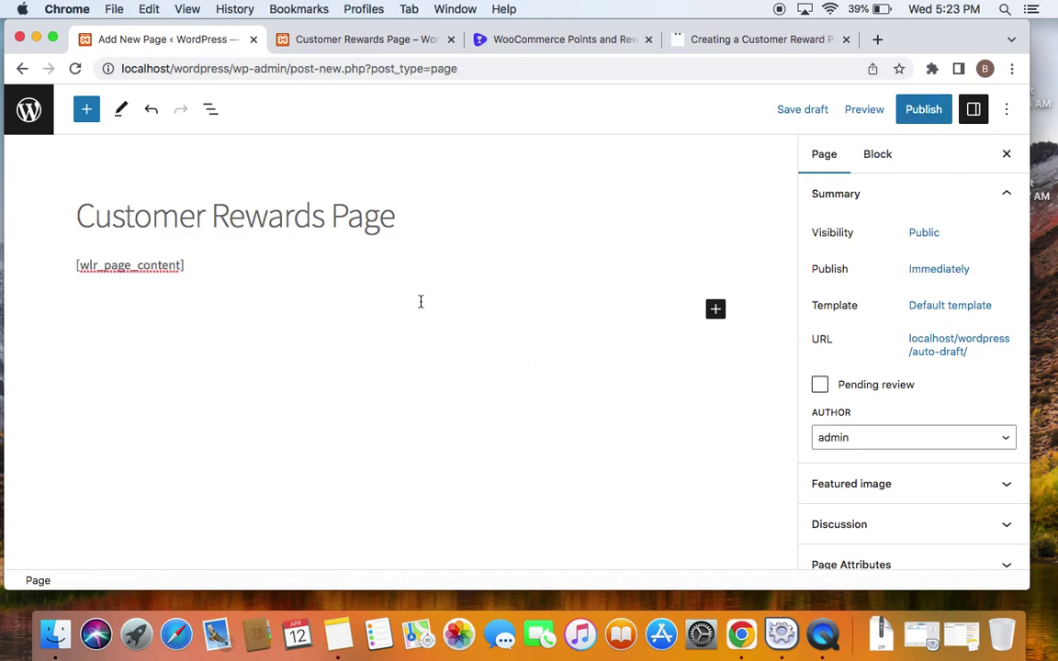
click(323, 39)
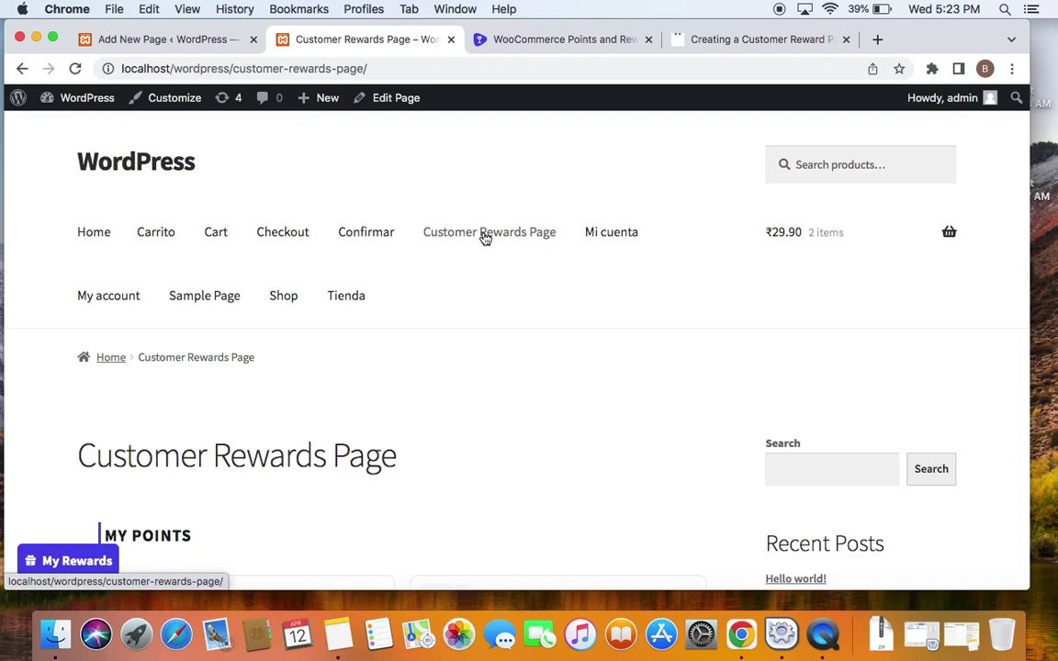
Leave the new page editor without saving.
click(208, 41)
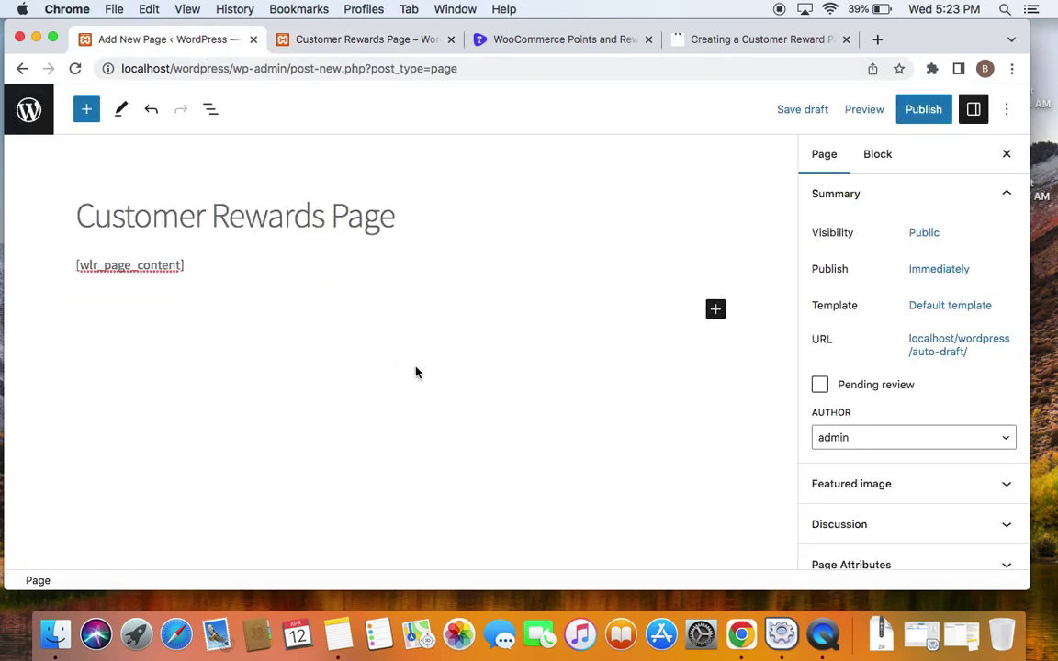
click(22, 68)
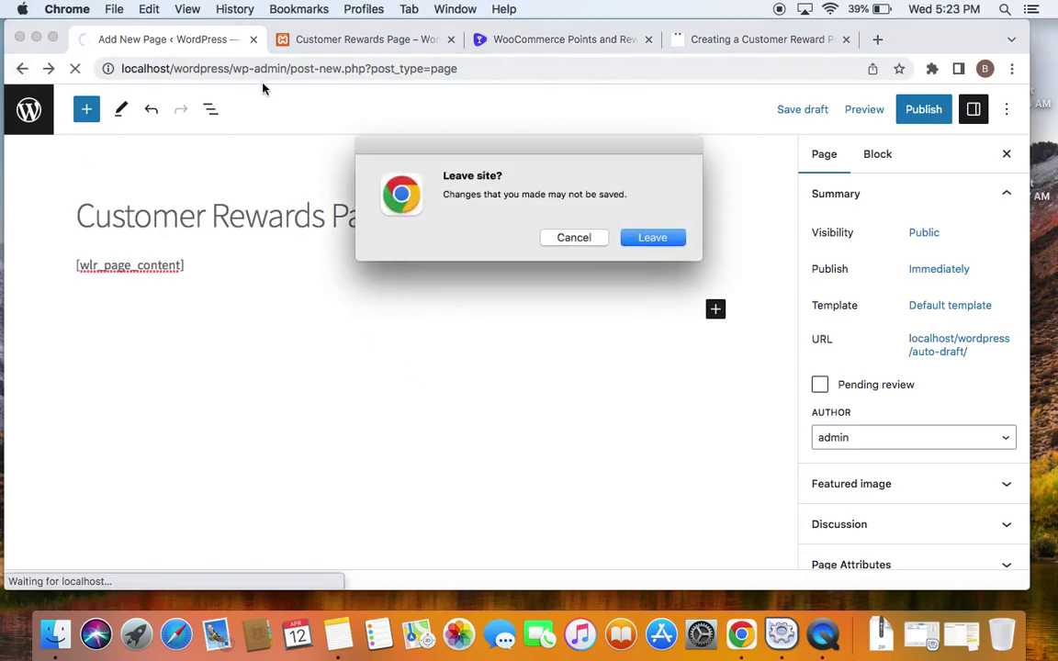
click(652, 237)
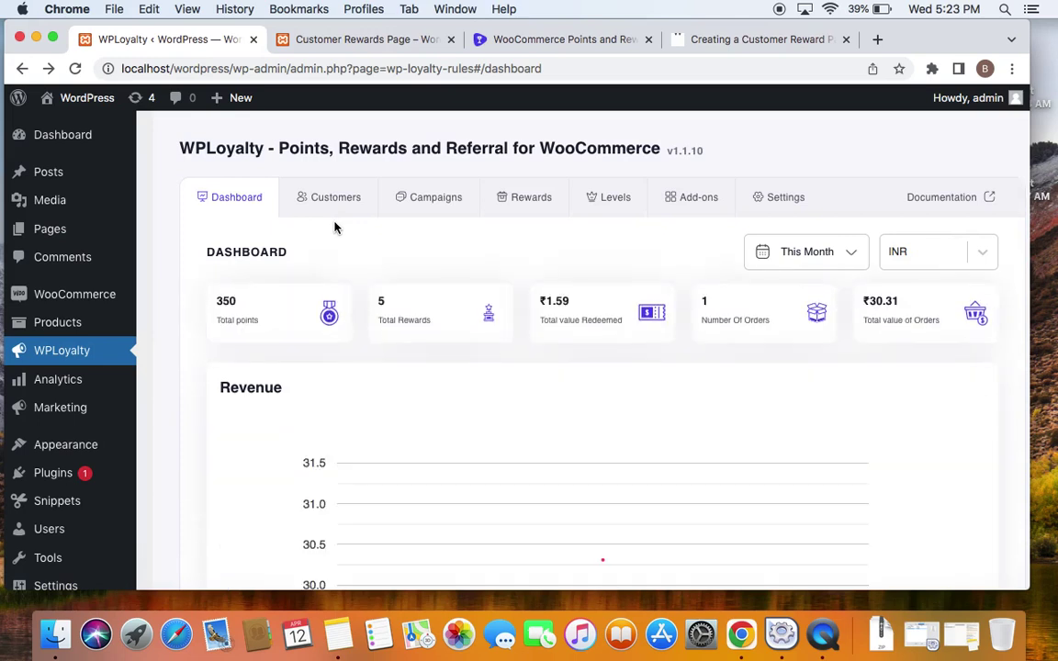
Open WPLoyalty's Customer Reward Page settings, then view the live Customer Rewards Page.
click(758, 211)
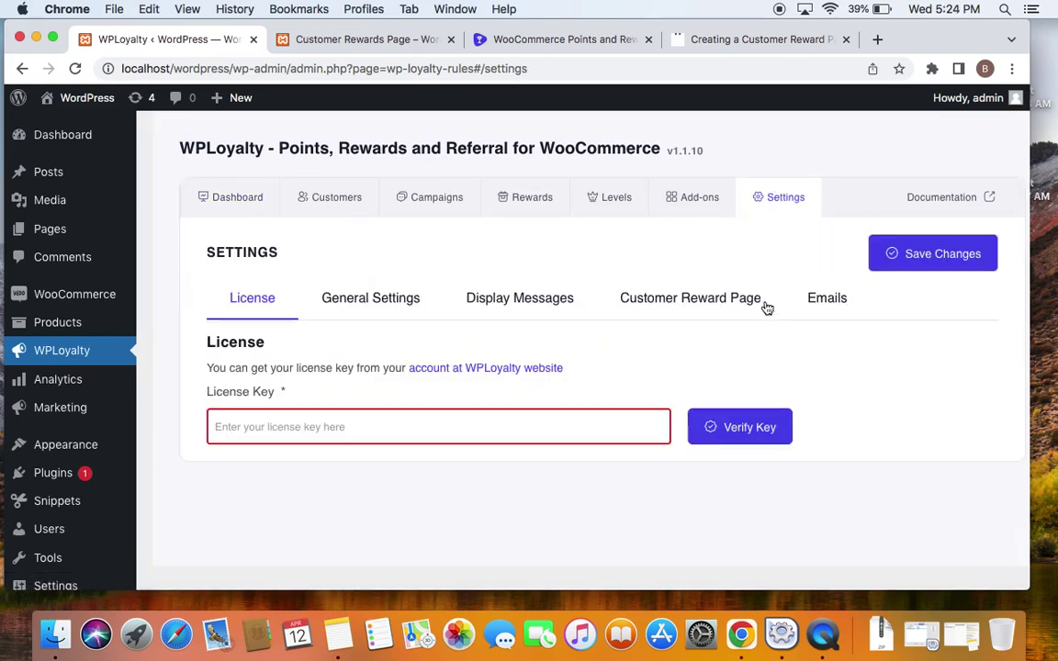
click(663, 303)
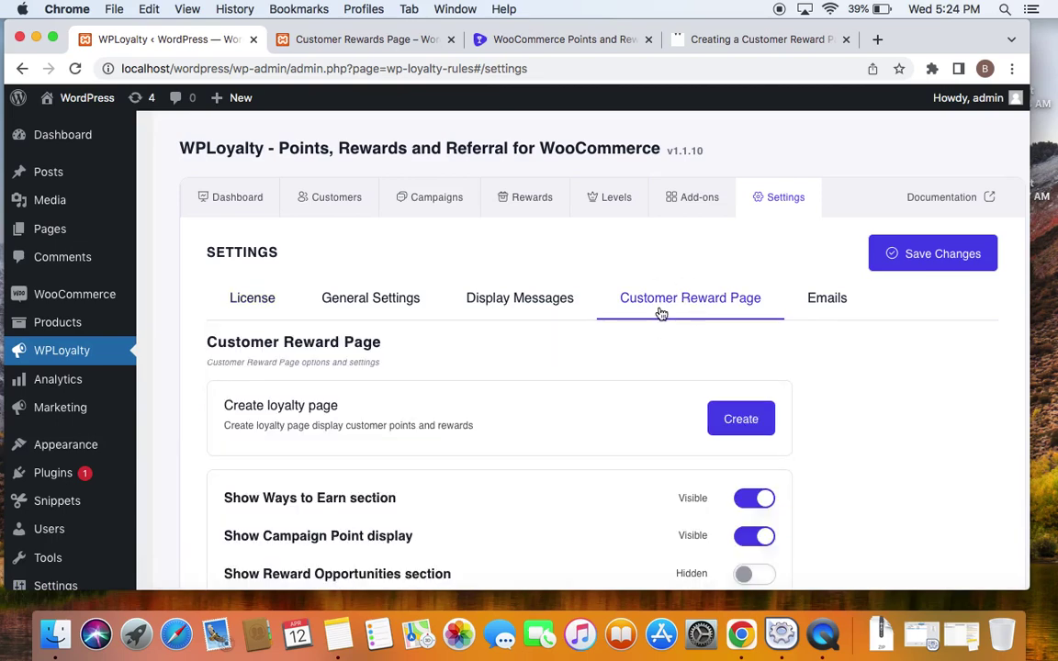
scroll(660, 312, down, 1)
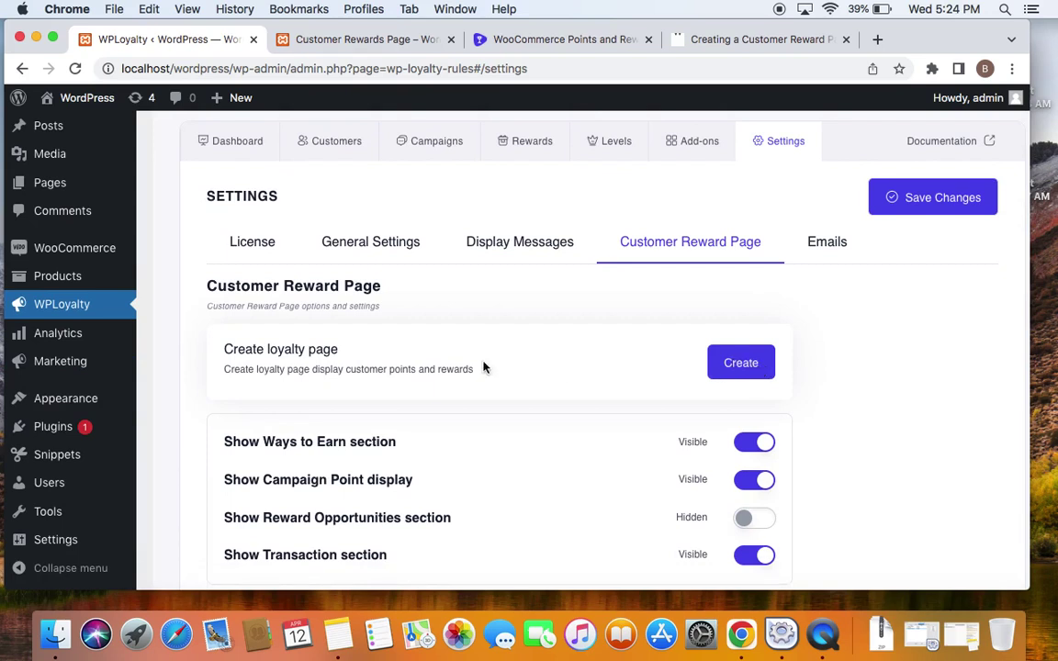
click(410, 41)
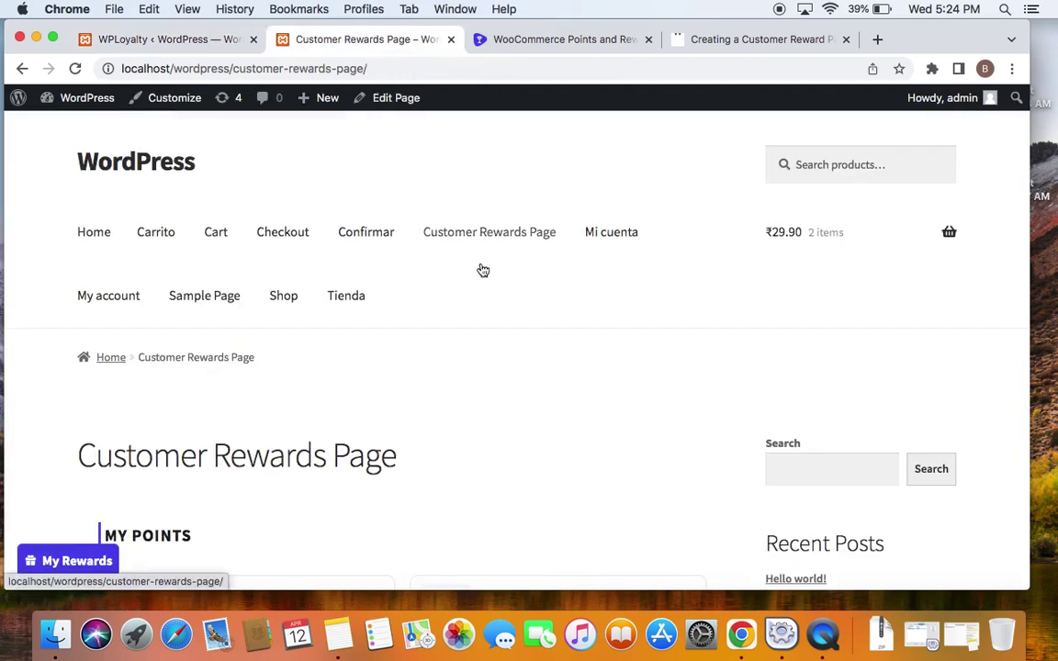
click(177, 39)
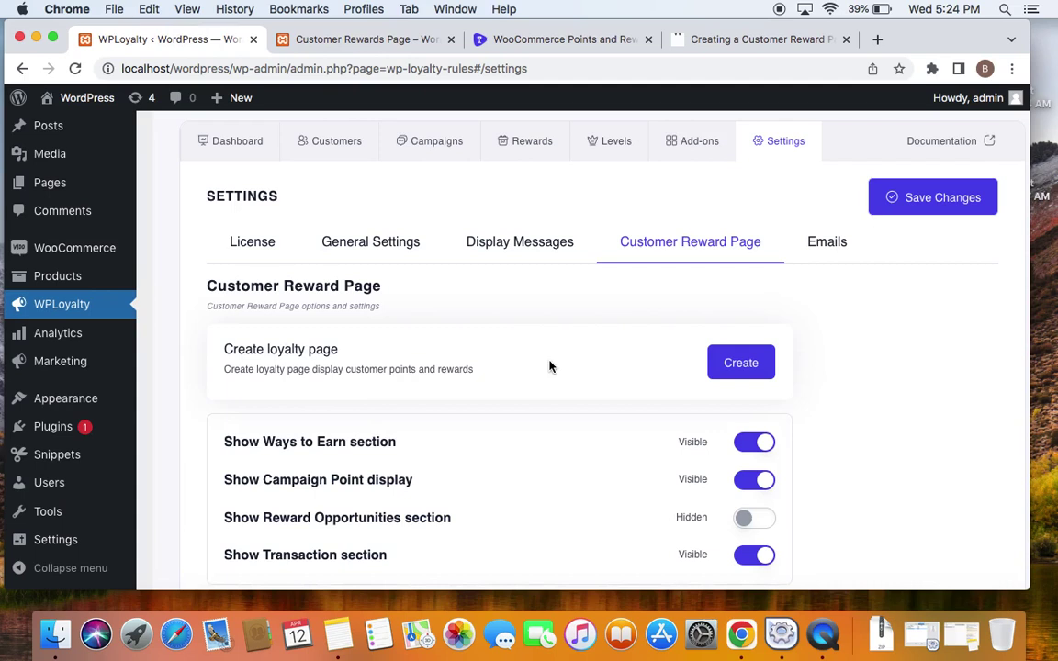
click(410, 47)
scroll(489, 330, down, 3)
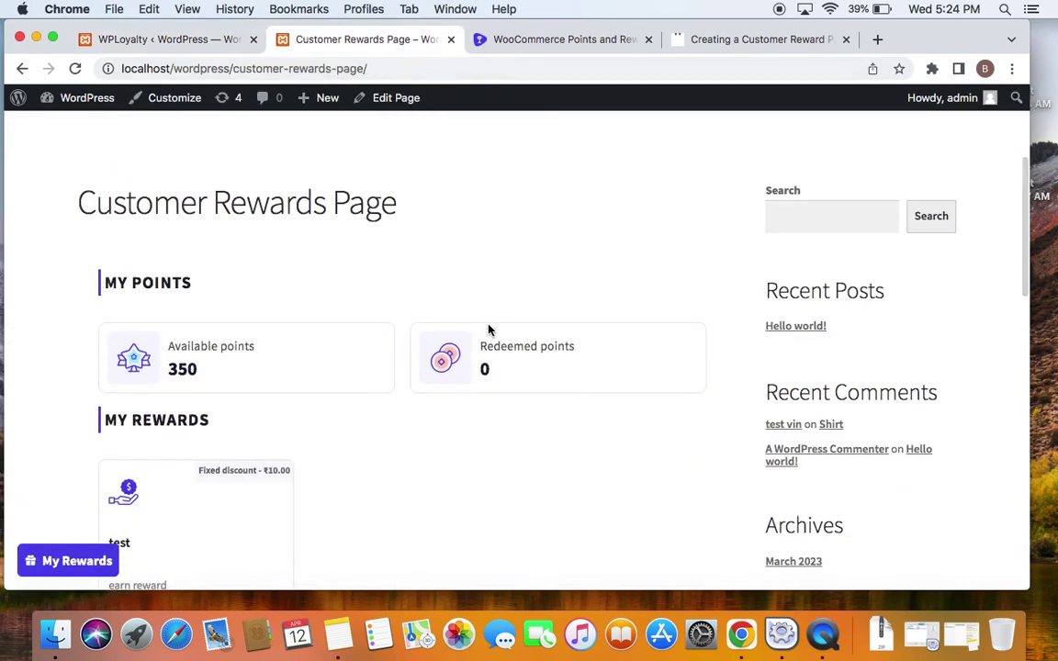
scroll(489, 330, down, 2)
scroll(352, 191, down, 2)
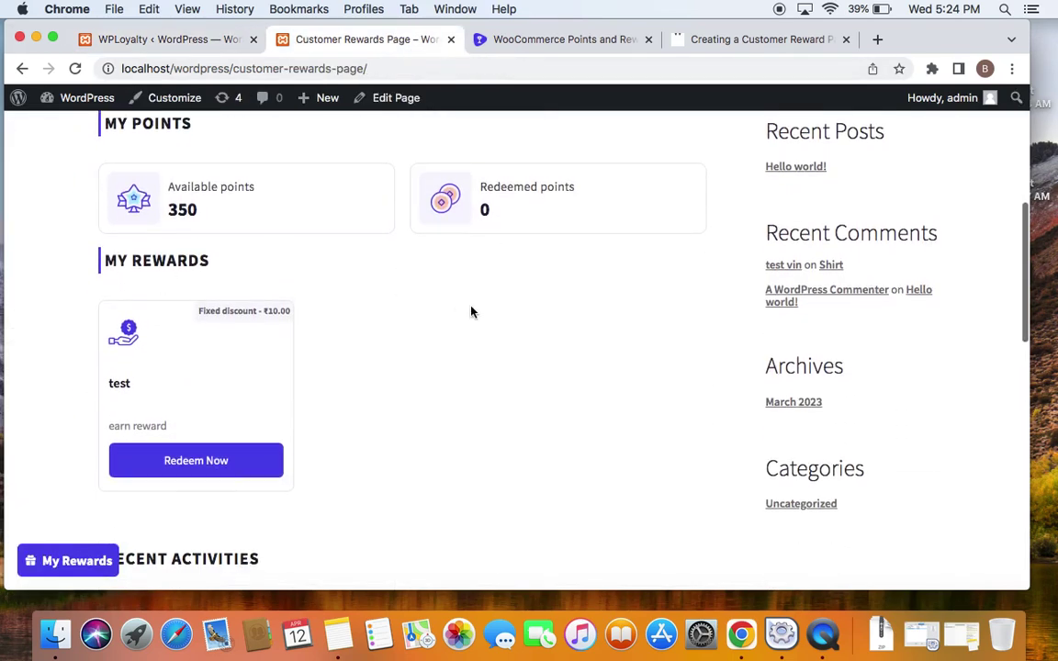
scroll(471, 312, down, 10)
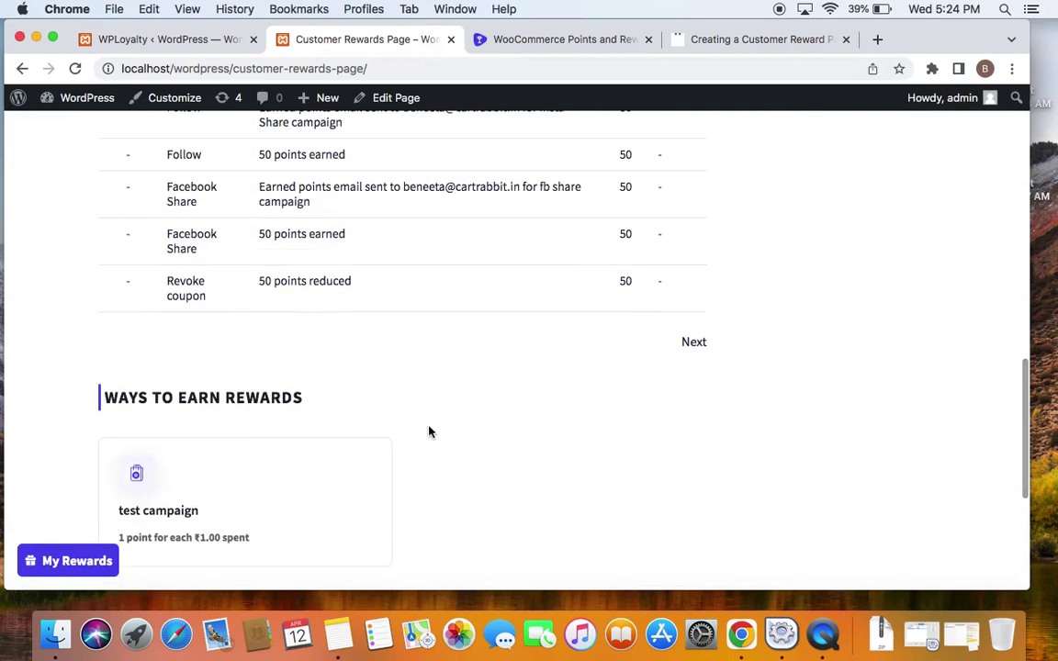
scroll(429, 432, down, 4)
scroll(430, 430, up, 10)
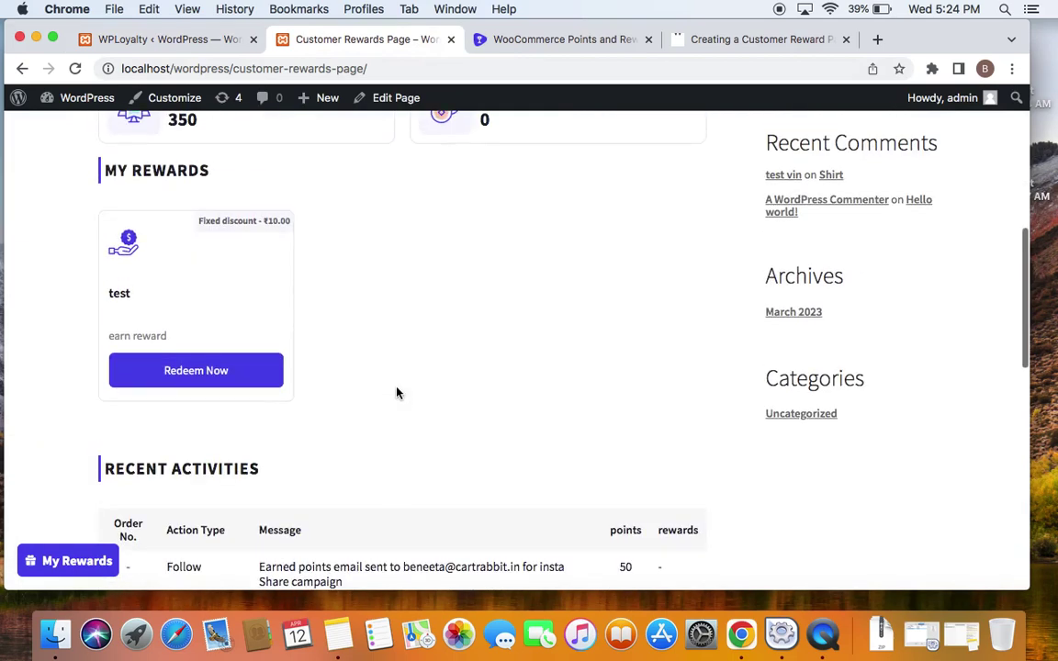
scroll(378, 363, up, 3)
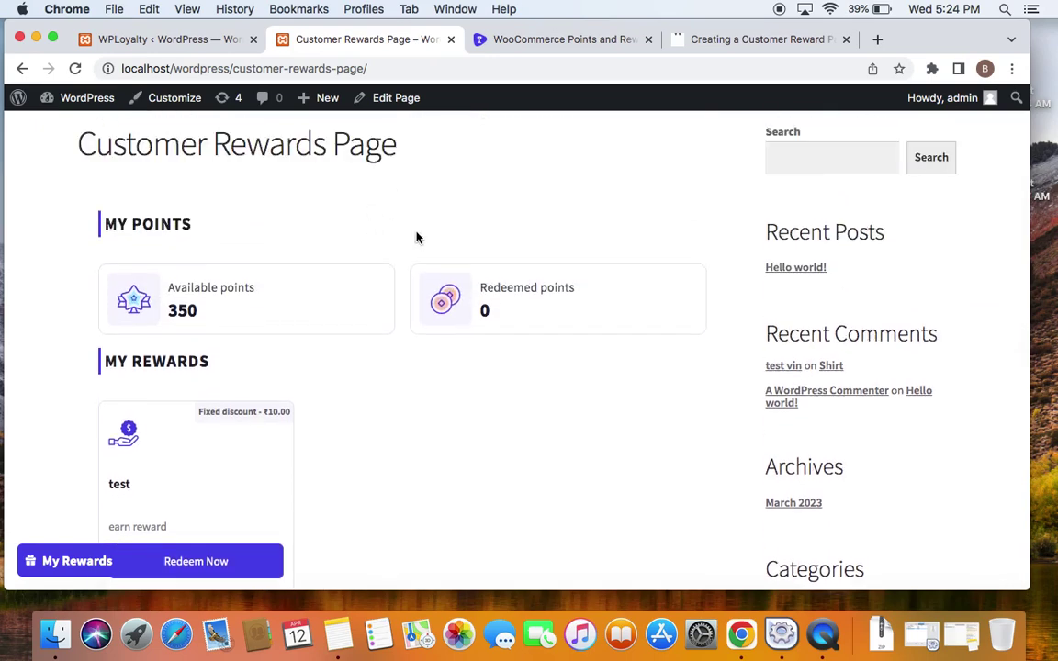
Compare the live page with the Customer Reward Page visibility toggles, where Reward Opportunities is hidden.
click(170, 41)
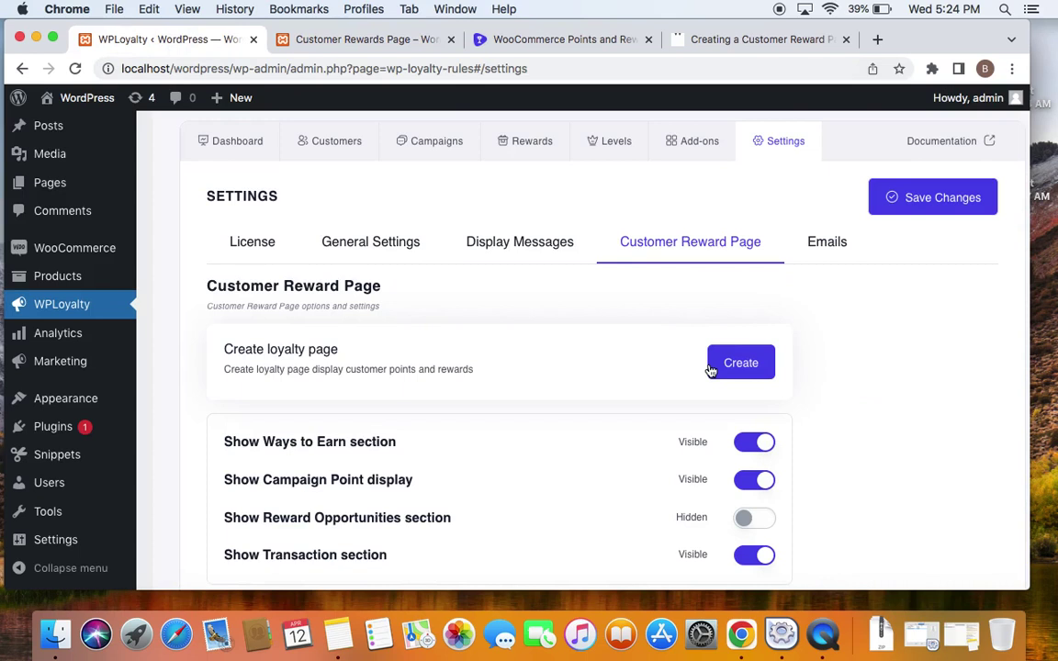
click(785, 154)
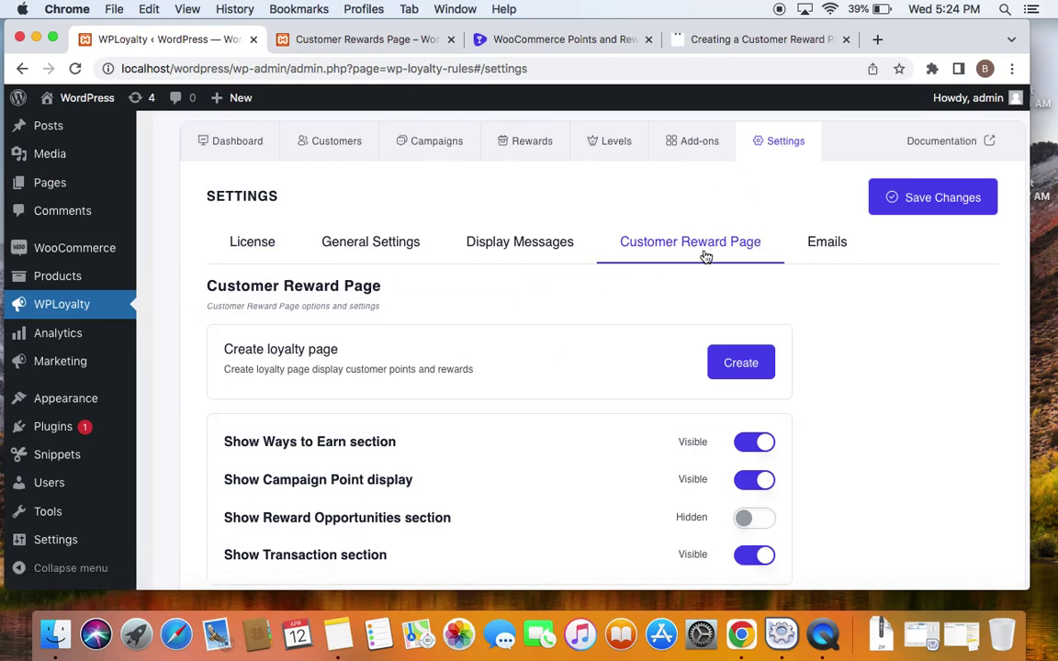
scroll(402, 396, down, 3)
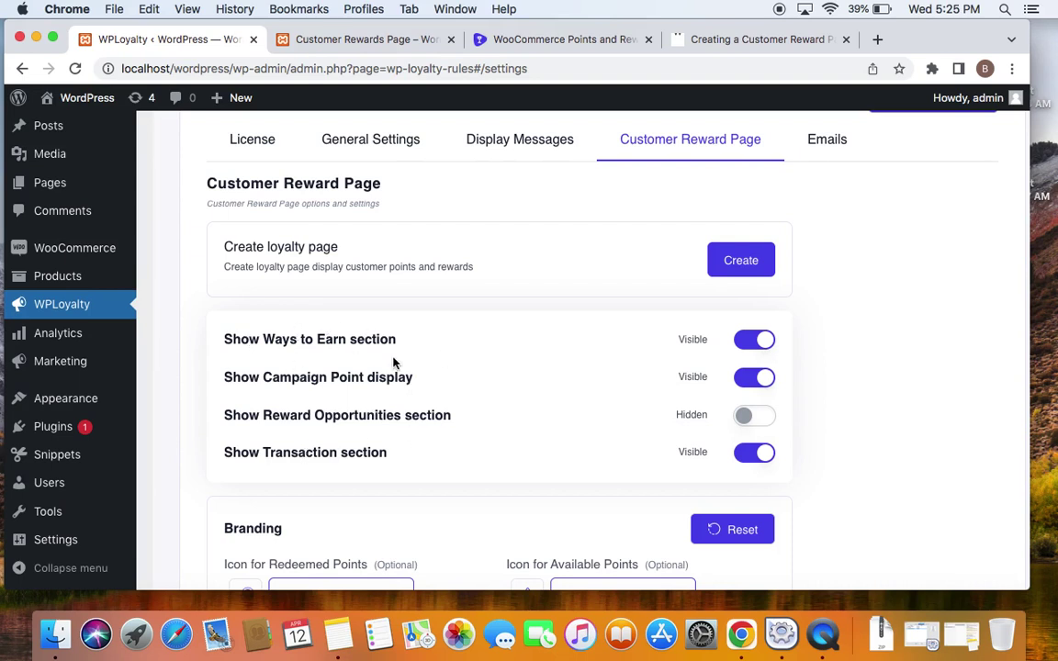
click(368, 39)
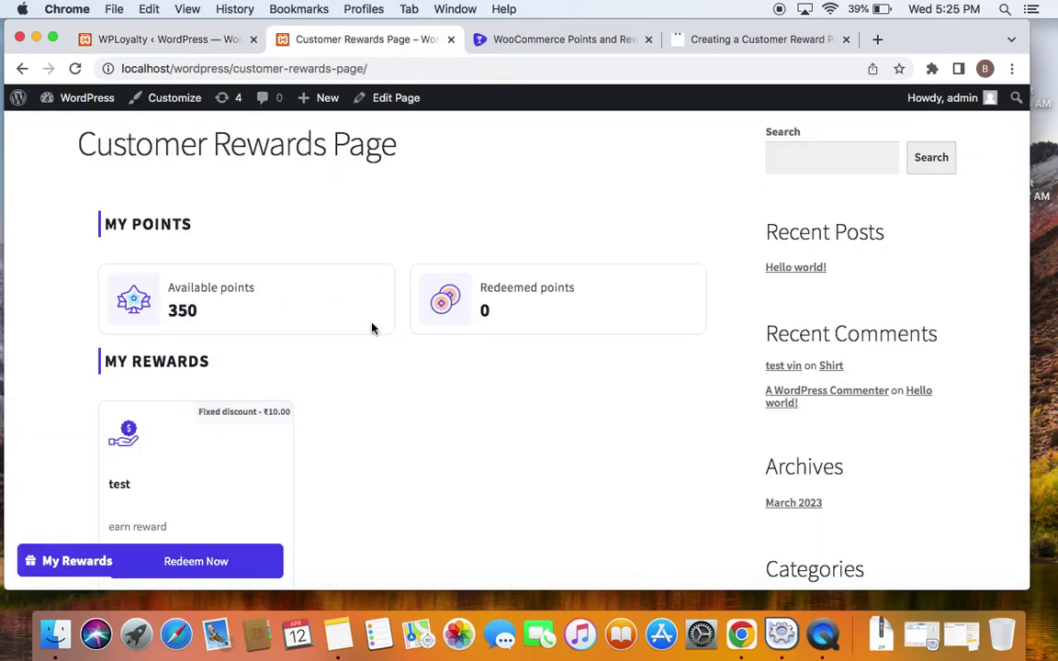
scroll(372, 328, down, 8)
scroll(387, 357, down, 3)
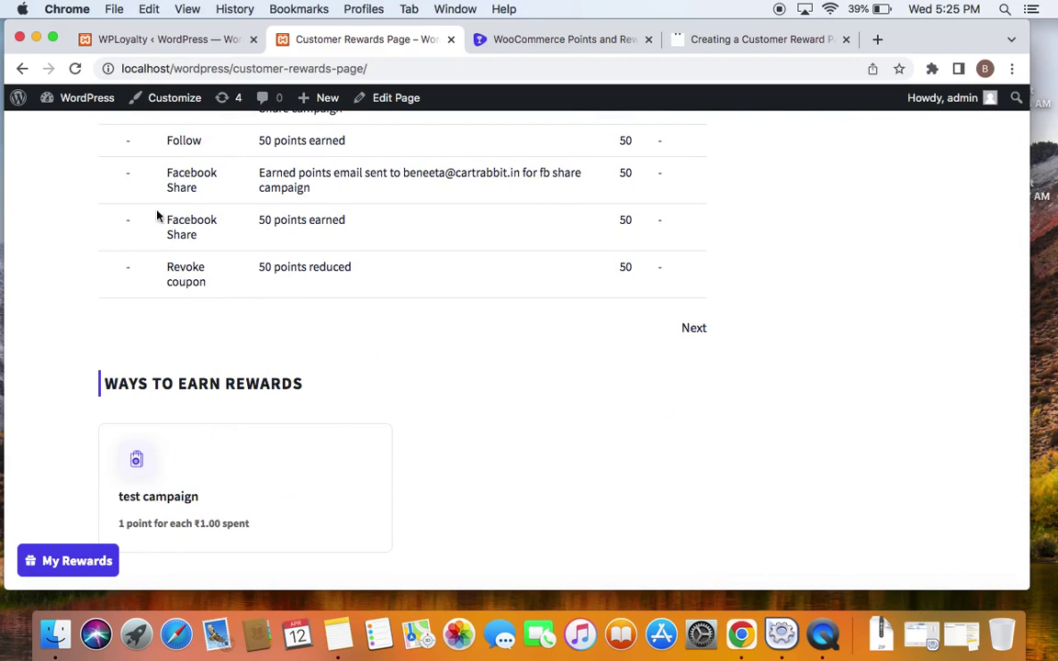
click(120, 39)
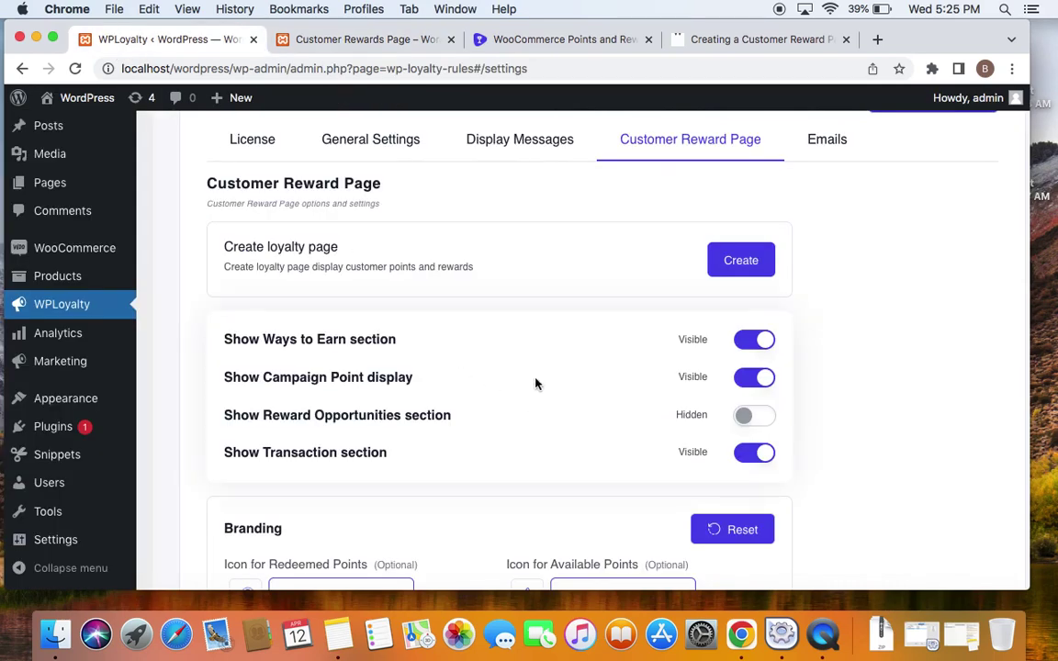
click(338, 39)
scroll(410, 376, up, 3)
scroll(410, 377, up, 5)
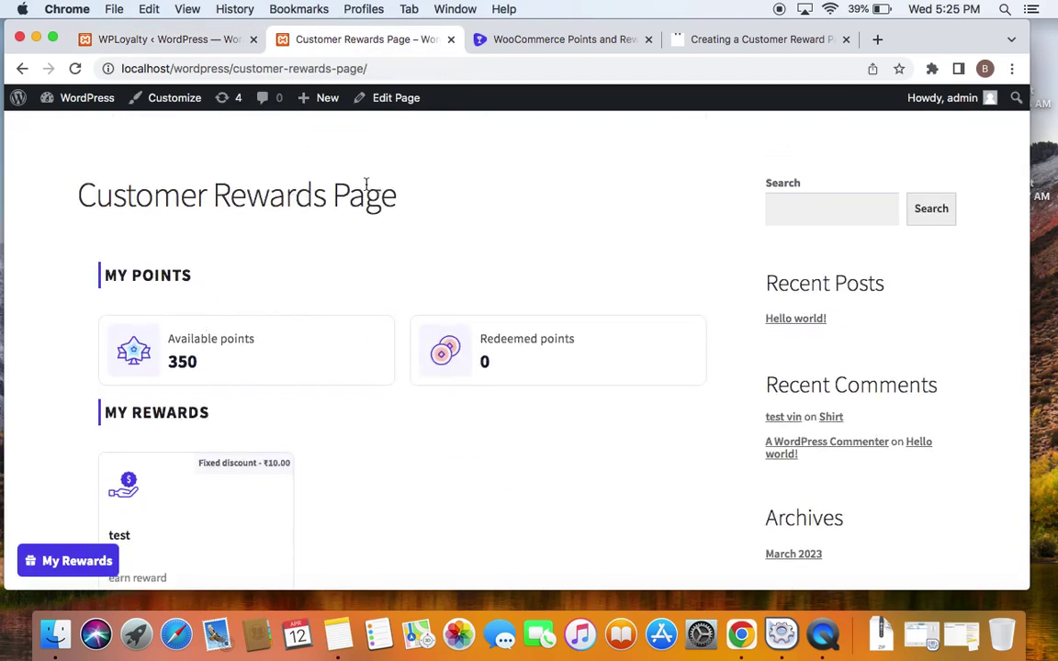
click(198, 39)
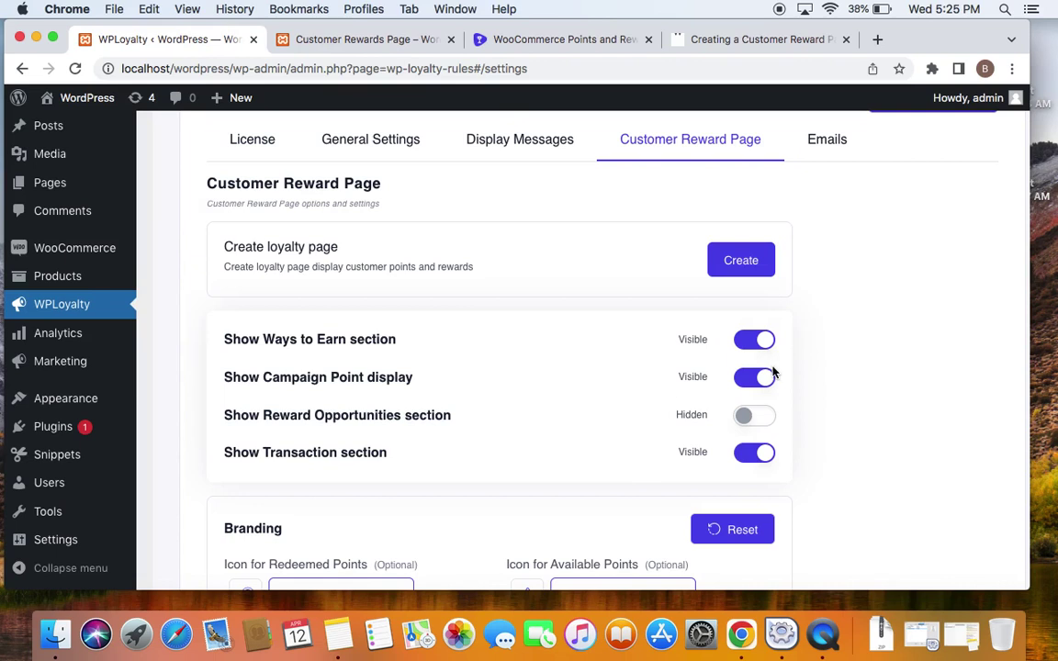
scroll(600, 373, down, 2)
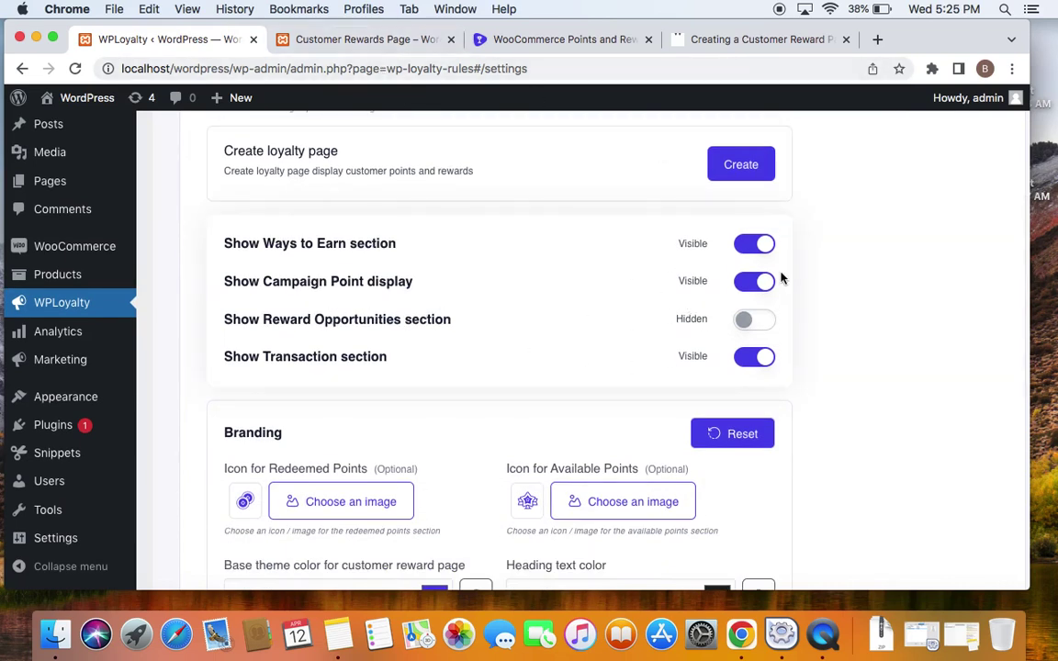
Switch Reward Opportunities to Visible and check the live rewards page for the section.
click(768, 323)
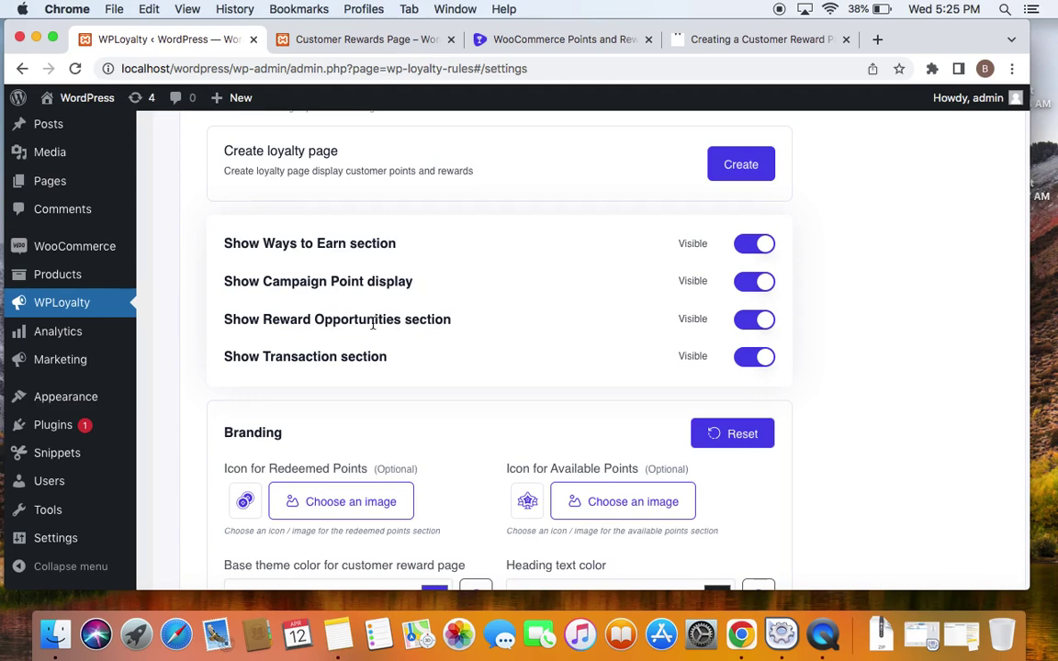
click(308, 39)
scroll(376, 376, down, 5)
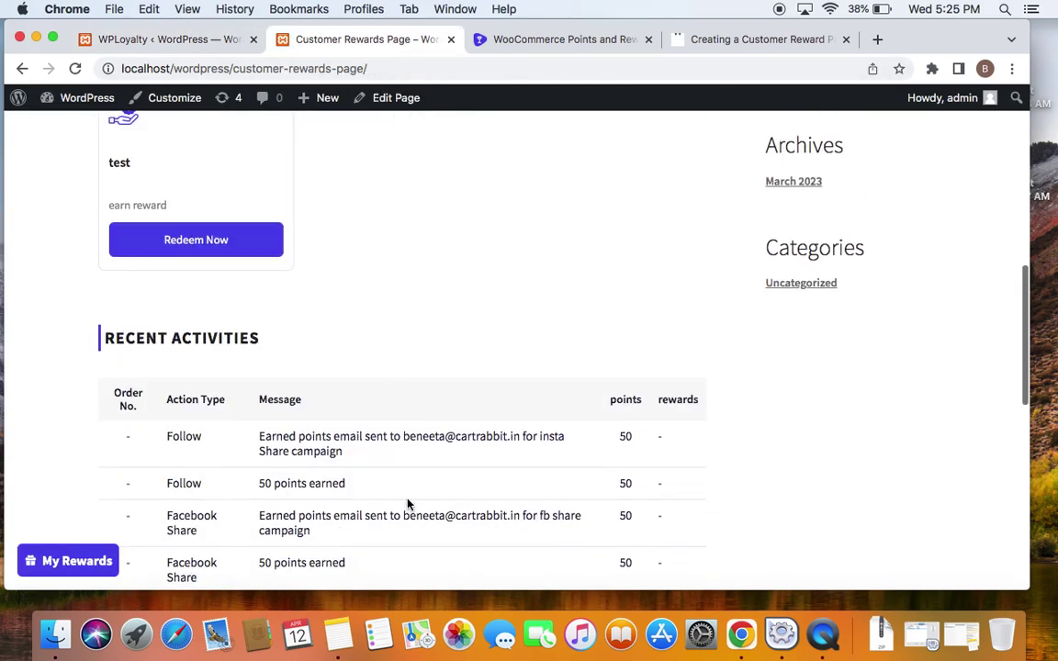
scroll(404, 459, down, 2)
scroll(421, 477, down, 1)
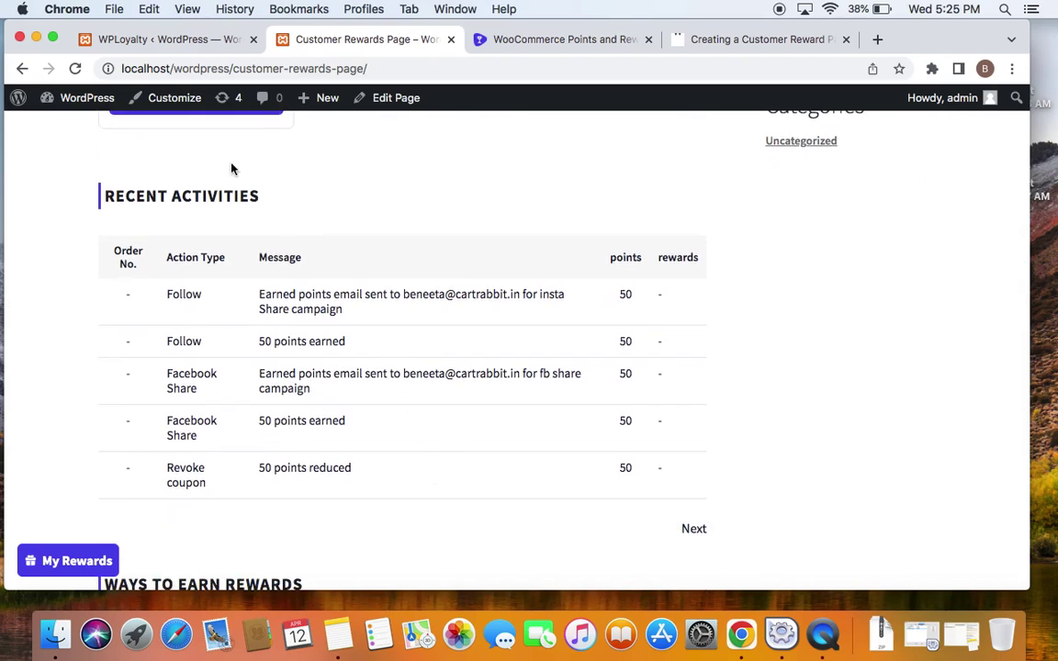
click(178, 40)
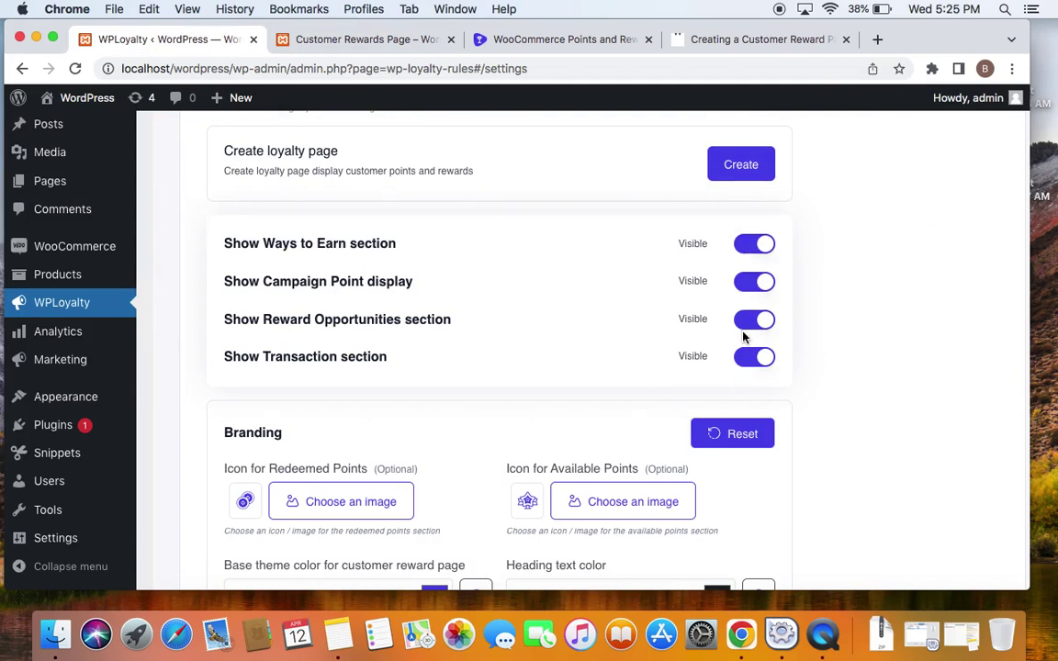
scroll(586, 342, down, 5)
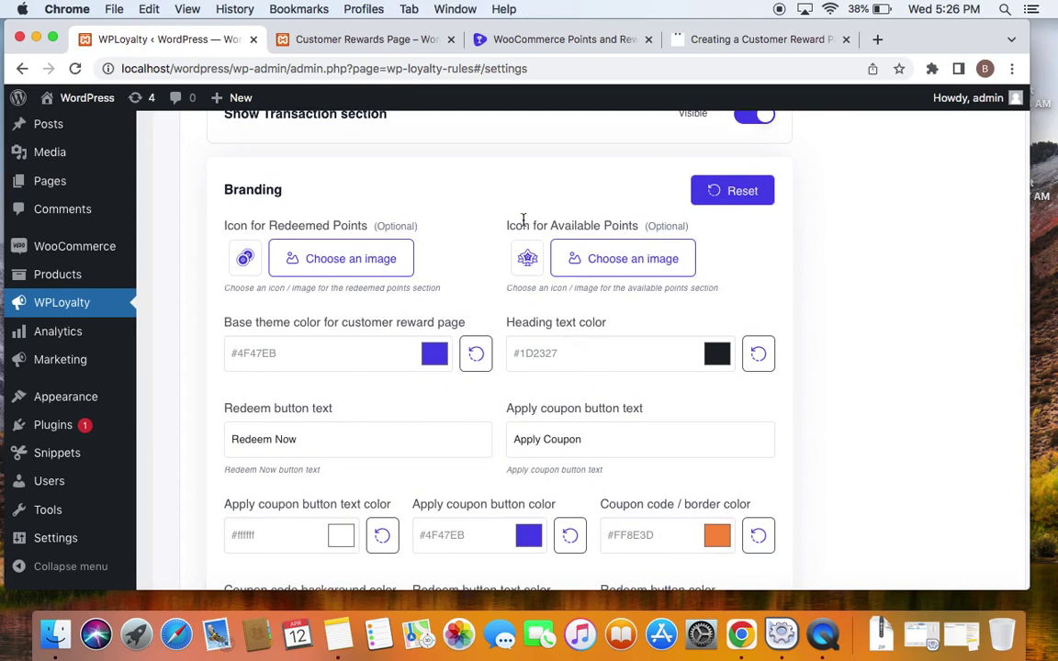
scroll(522, 223, down, 2)
scroll(525, 224, up, 1)
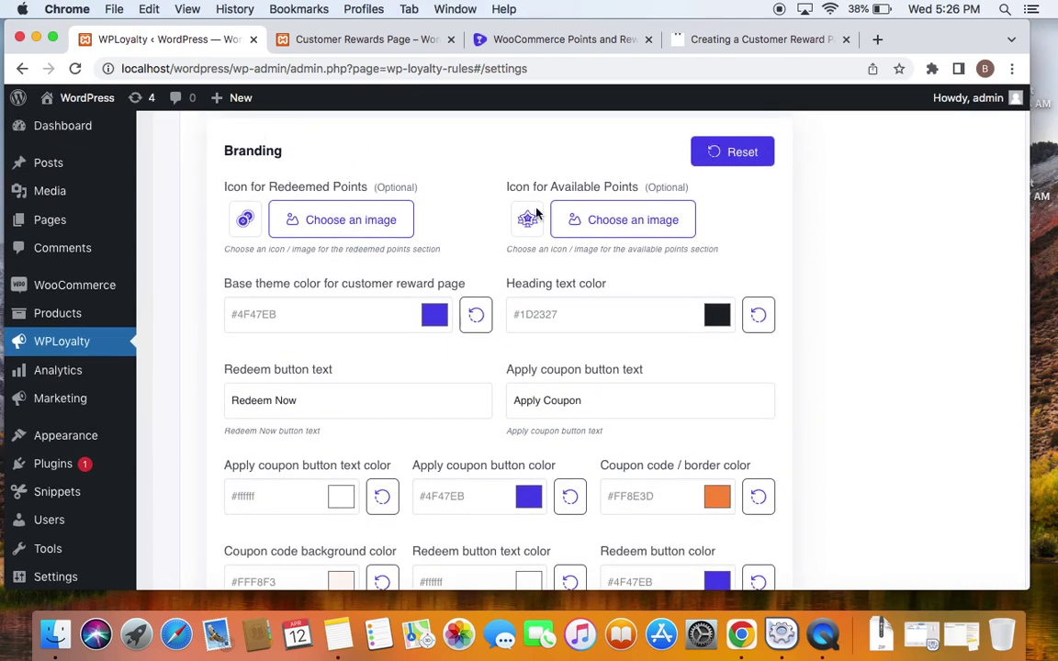
click(340, 41)
scroll(314, 269, up, 10)
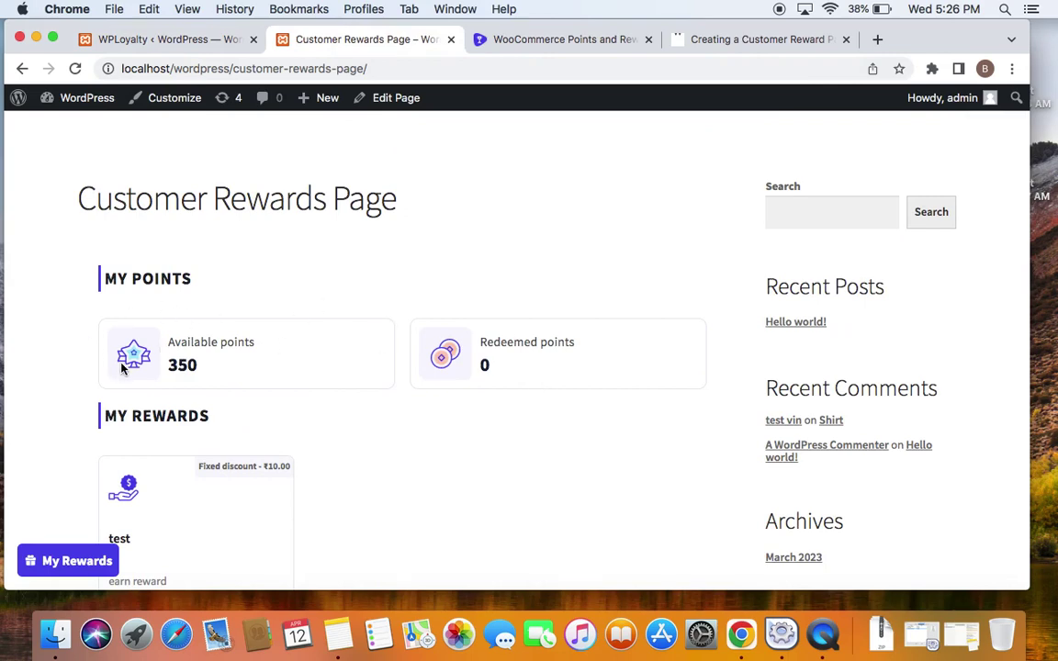
click(161, 44)
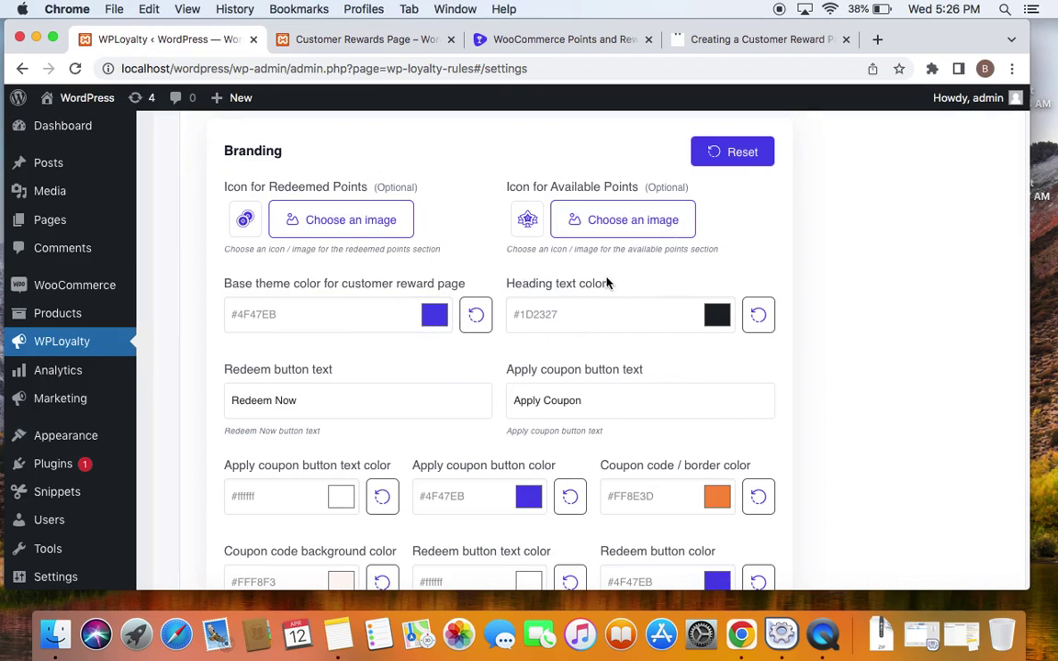
scroll(609, 281, down, 2)
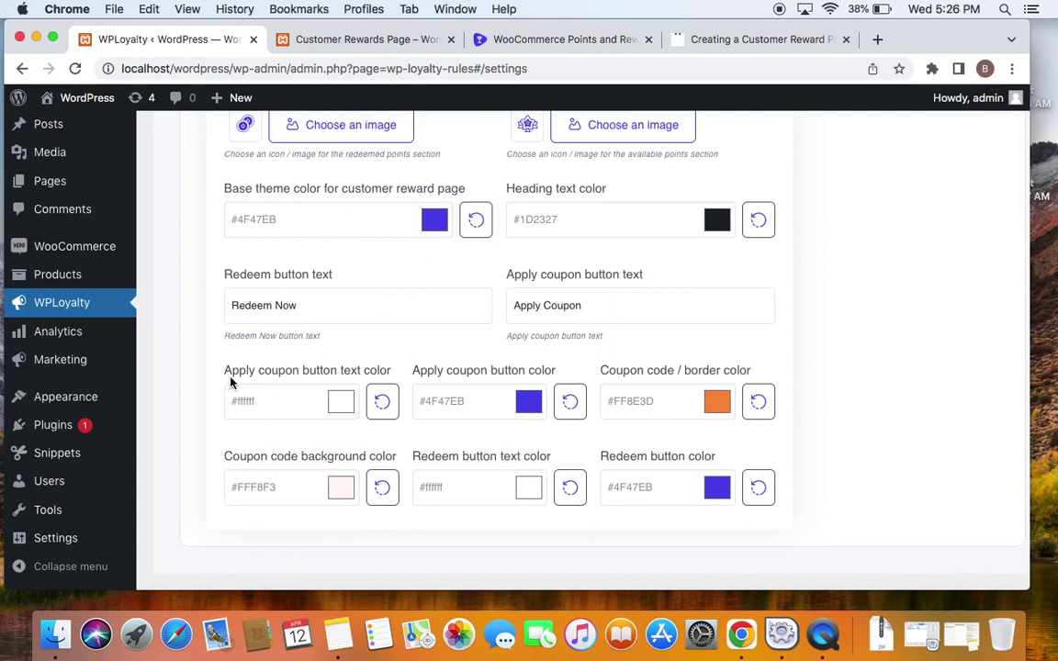
scroll(422, 392, down, 1)
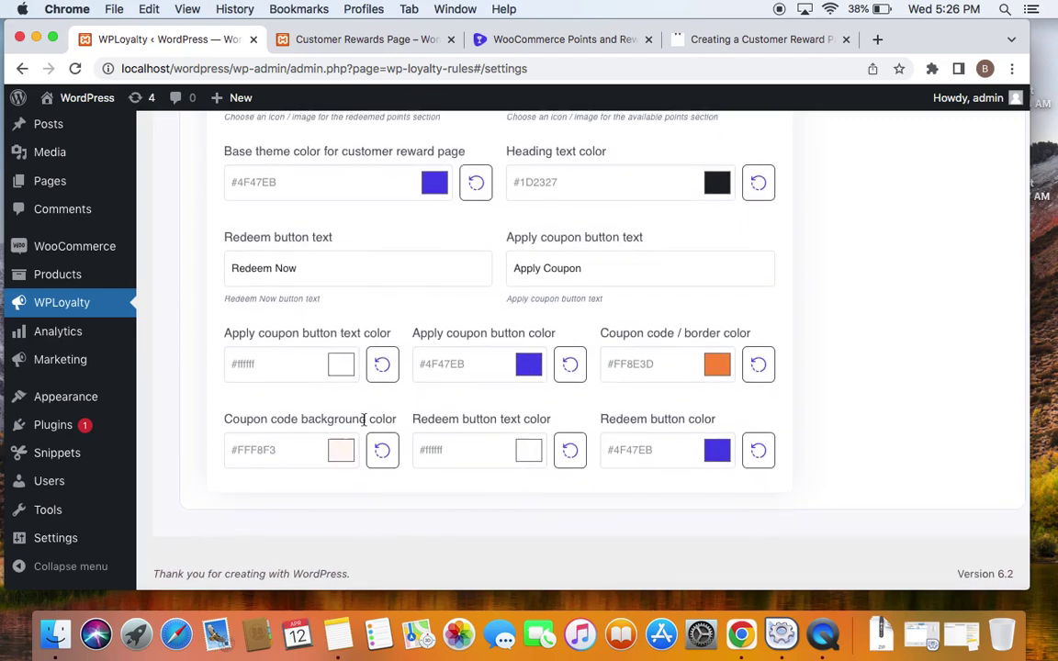
scroll(582, 387, up, 4)
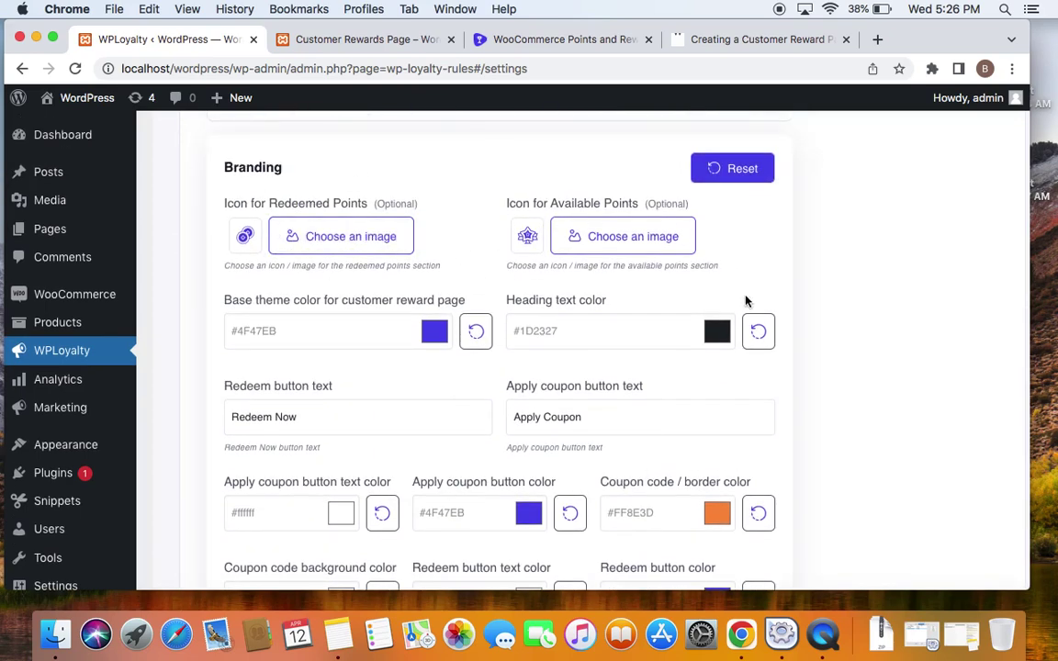
scroll(830, 210, up, 8)
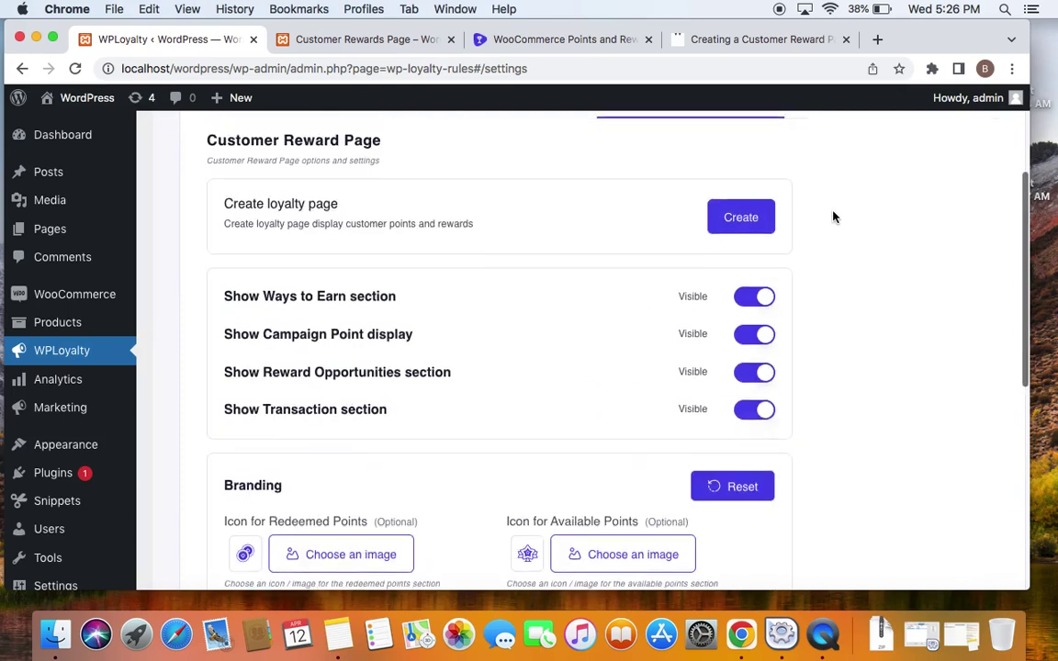
Save Changes on the WPLoyalty settings, then return to the storefront page showing 350 points.
scroll(833, 217, up, 4)
click(923, 235)
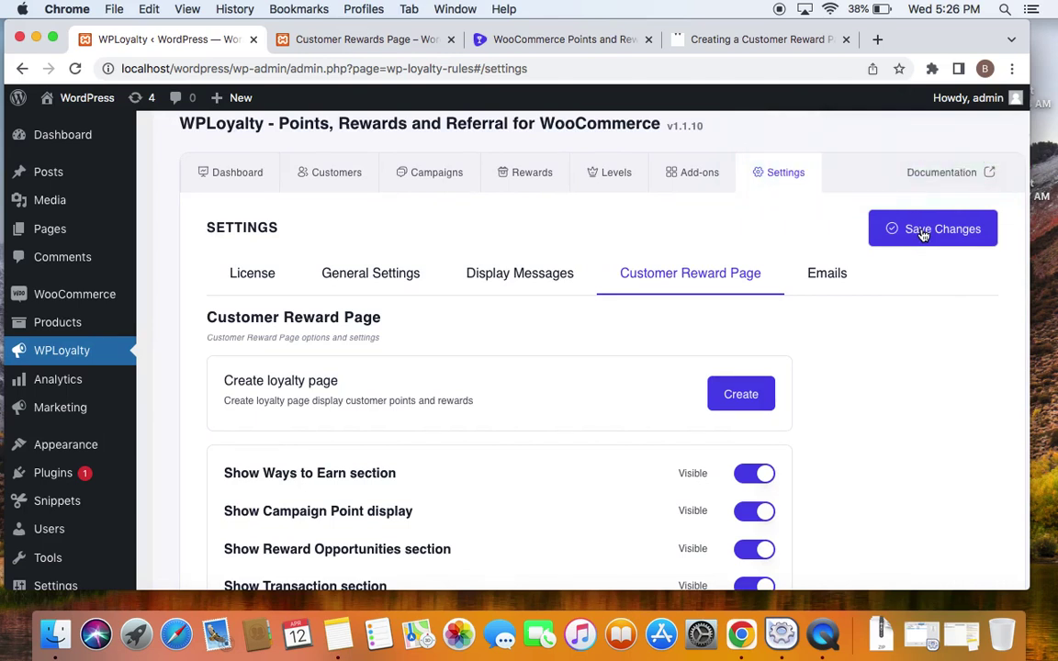
scroll(652, 269, down, 10)
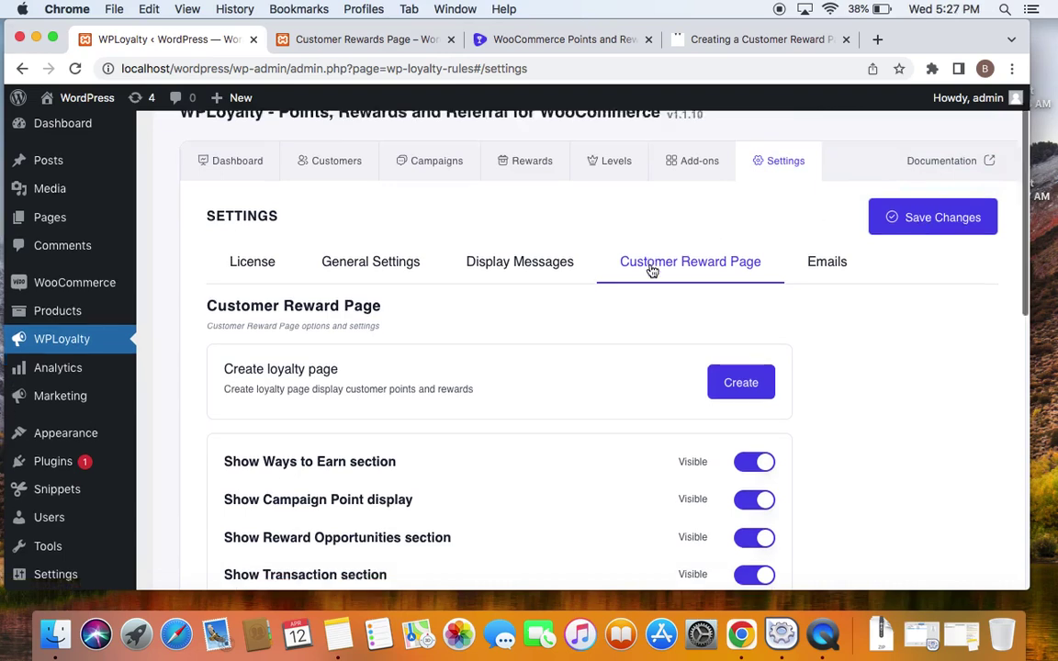
click(322, 39)
Scroll through the 'test' reward, recent activities and the 1 point per ₹1.00 campaign.
scroll(421, 324, down, 1)
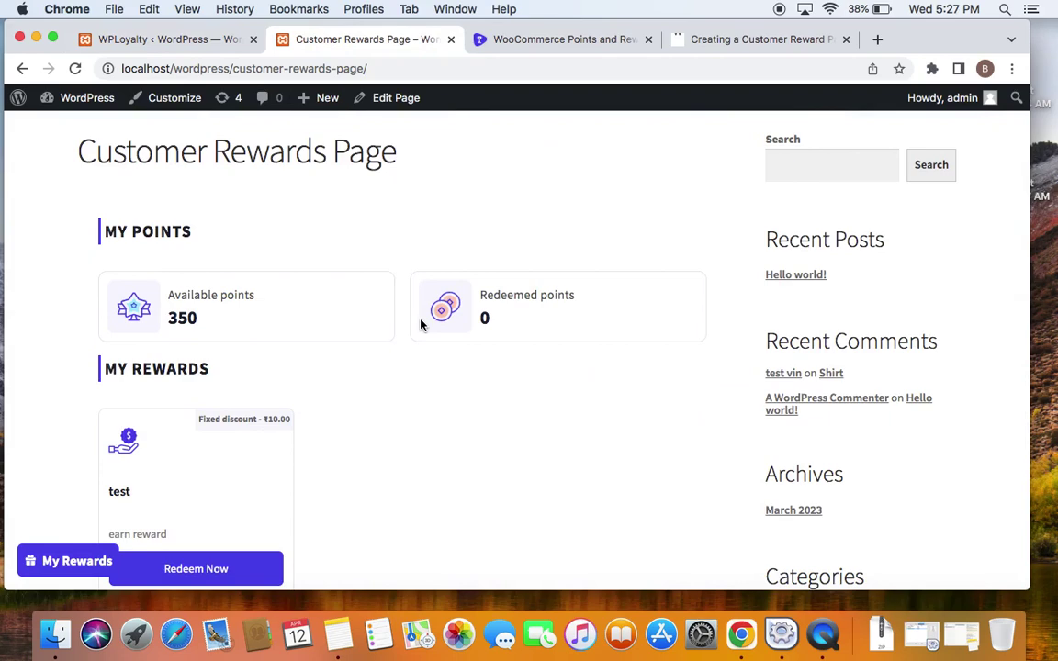
scroll(421, 324, down, 2)
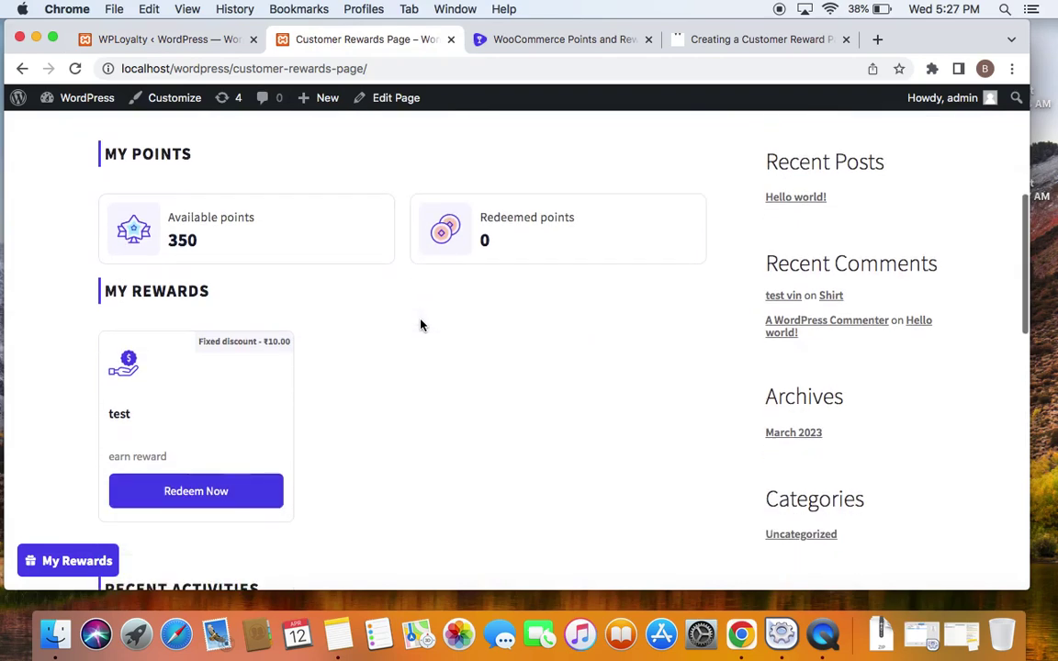
scroll(428, 329, down, 10)
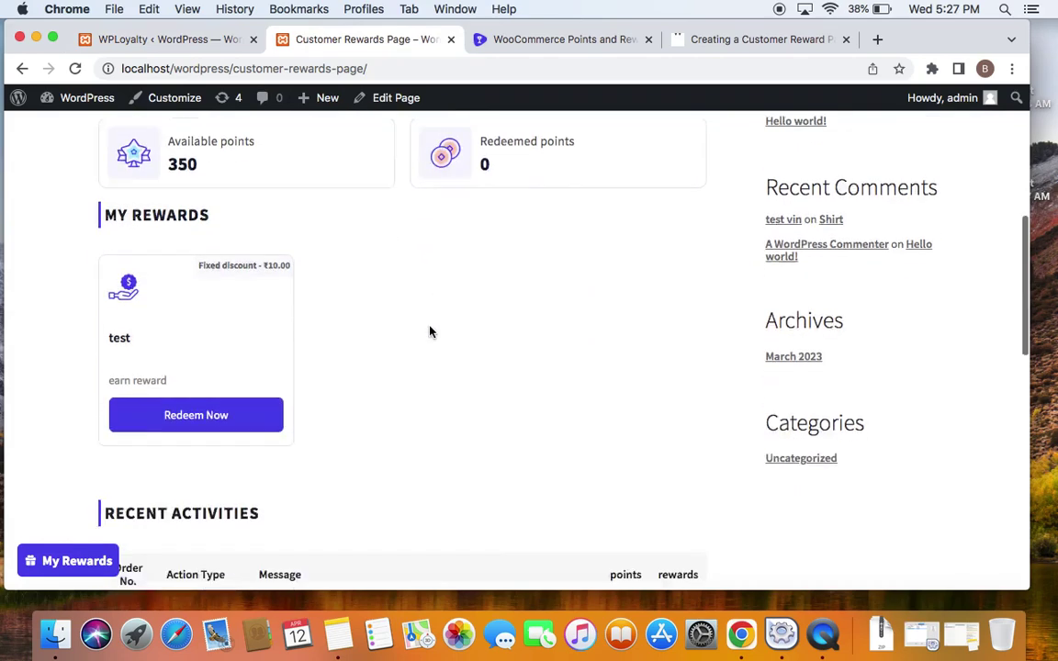
scroll(430, 331, down, 5)
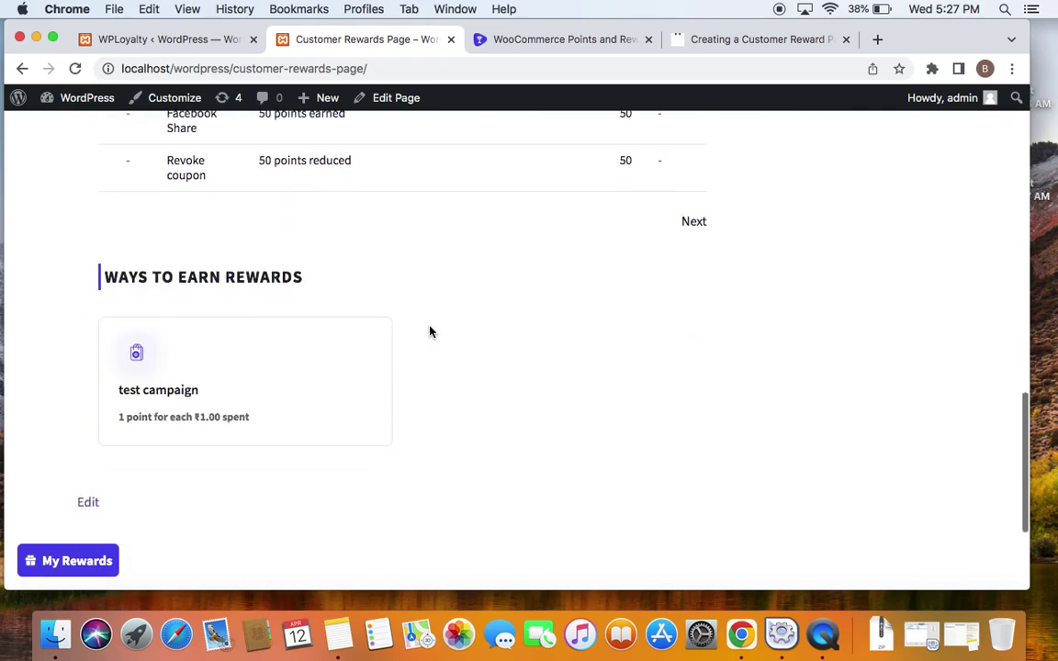
scroll(430, 331, up, 15)
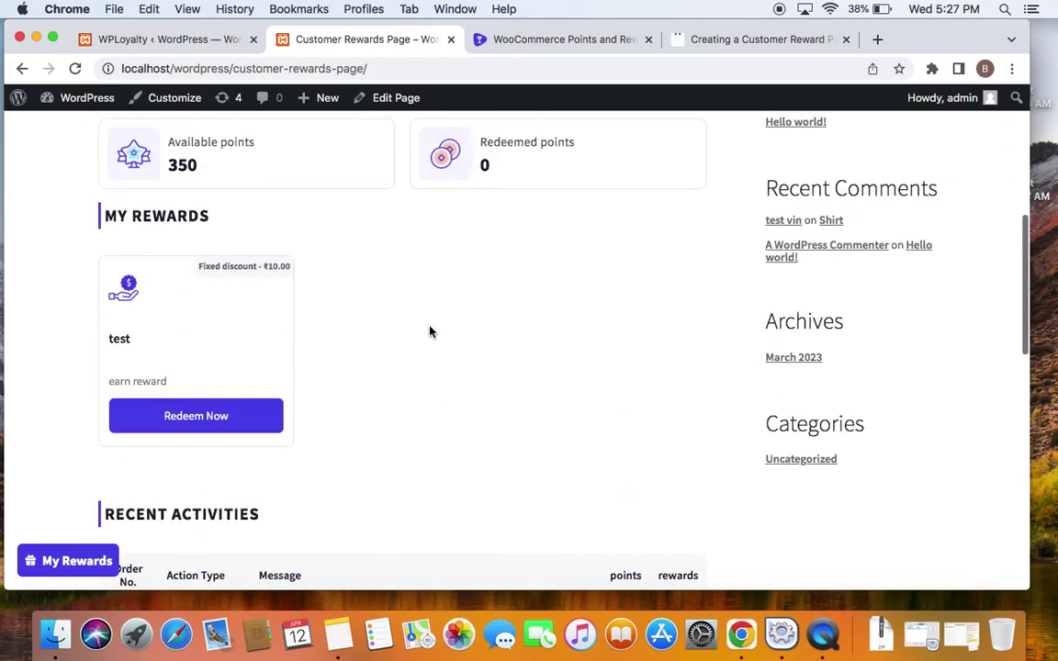